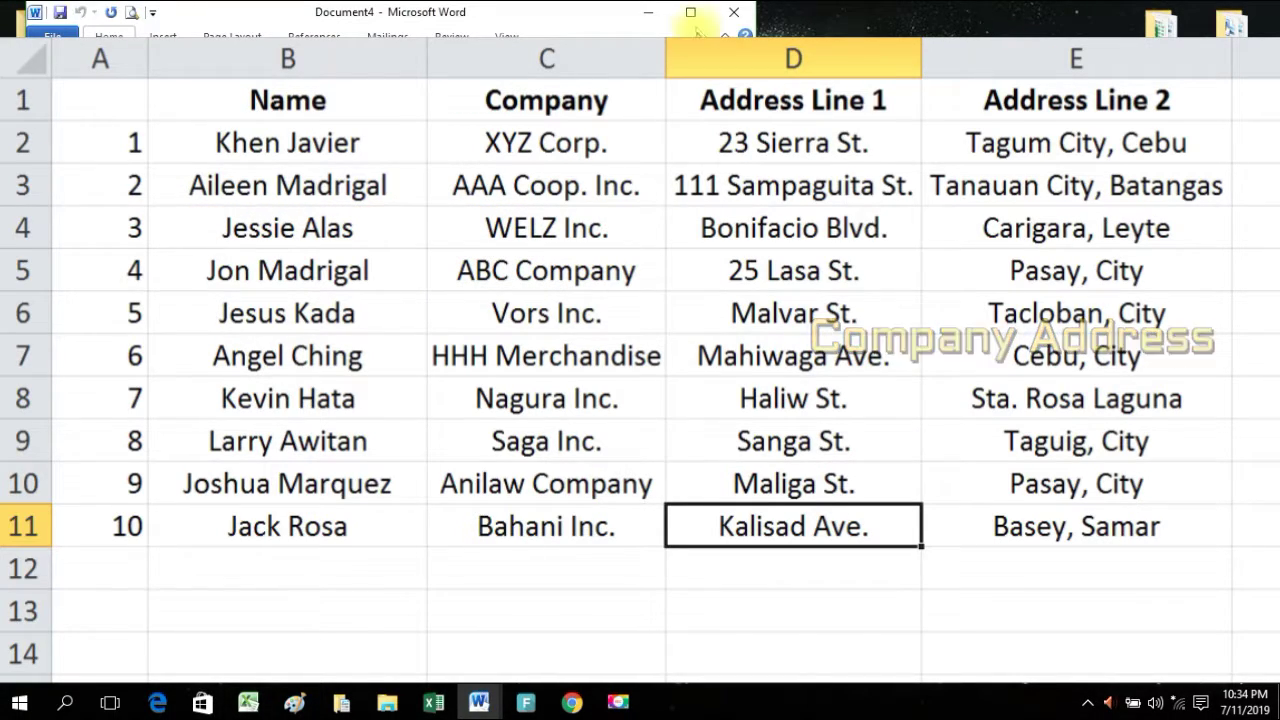
Maximize the blank Word document and start a Letters mail merge.
double_click(697, 12)
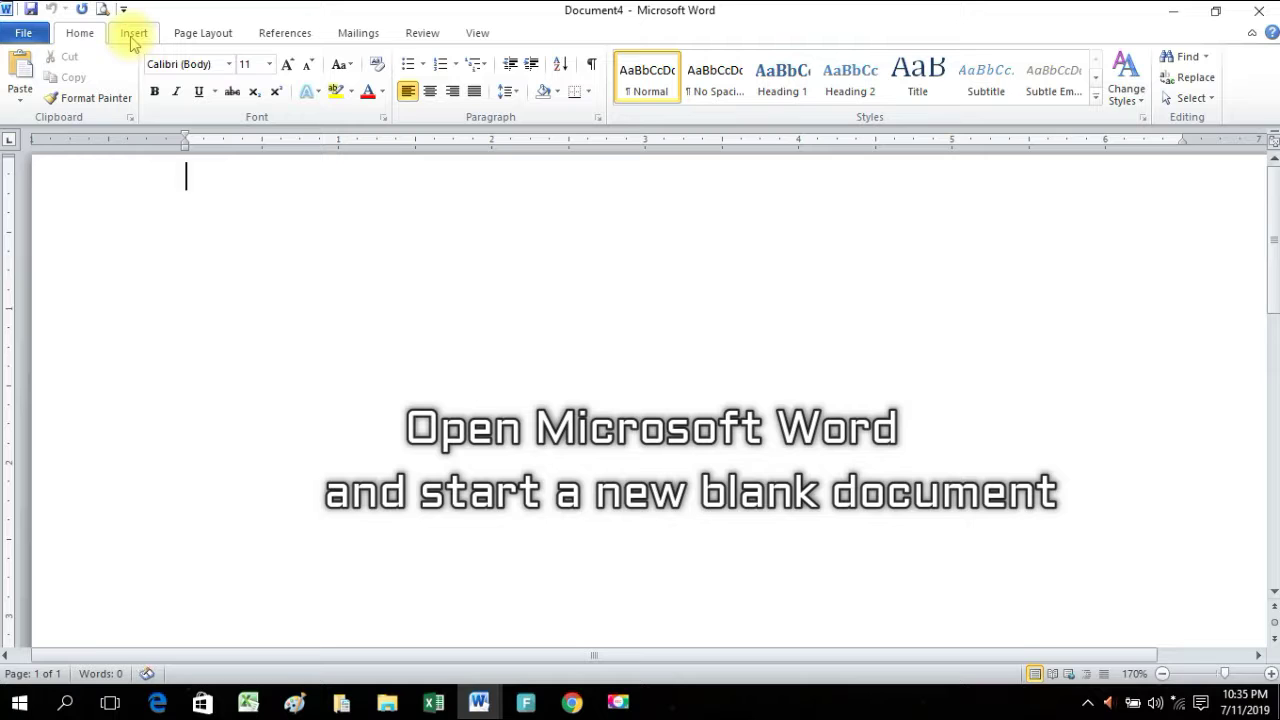
click(357, 35)
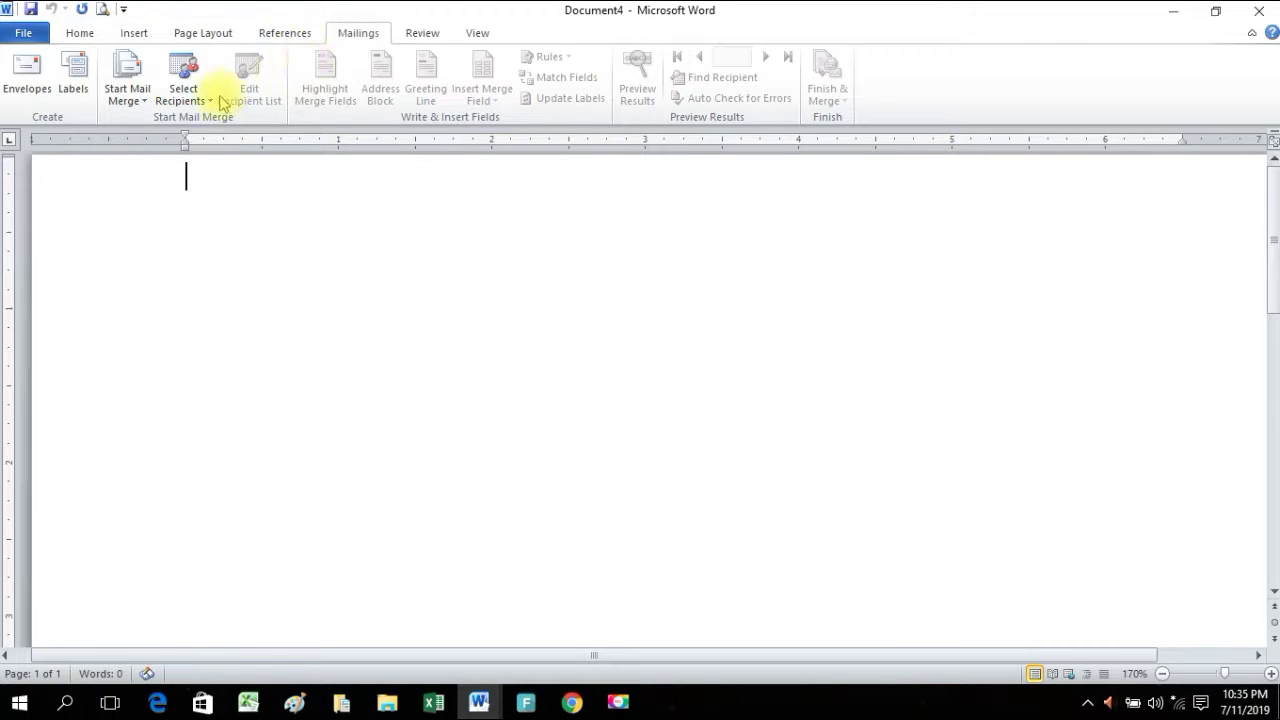
click(128, 96)
click(147, 124)
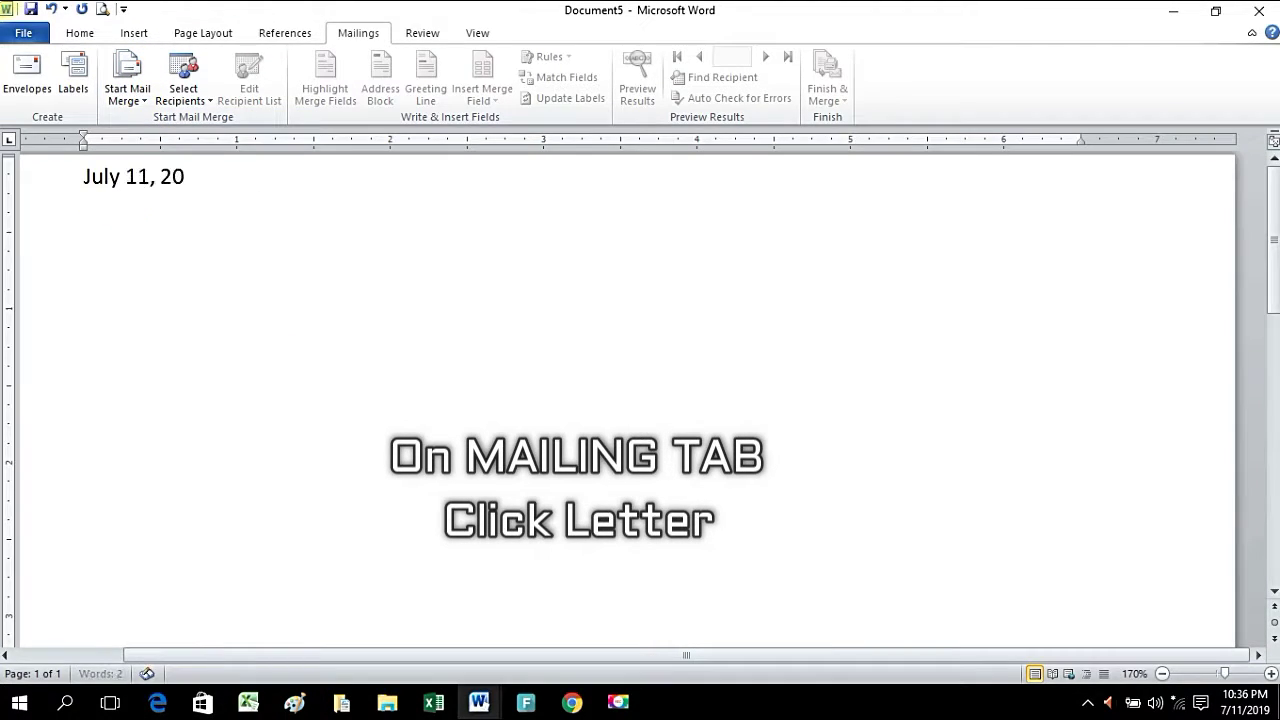
Complete the date July 11, 2019 and enter the recipient's name, the company 143 Inc. and the properly capitalized postal address below it.
text(19)
key(Return)
text(Jazz Mendez)
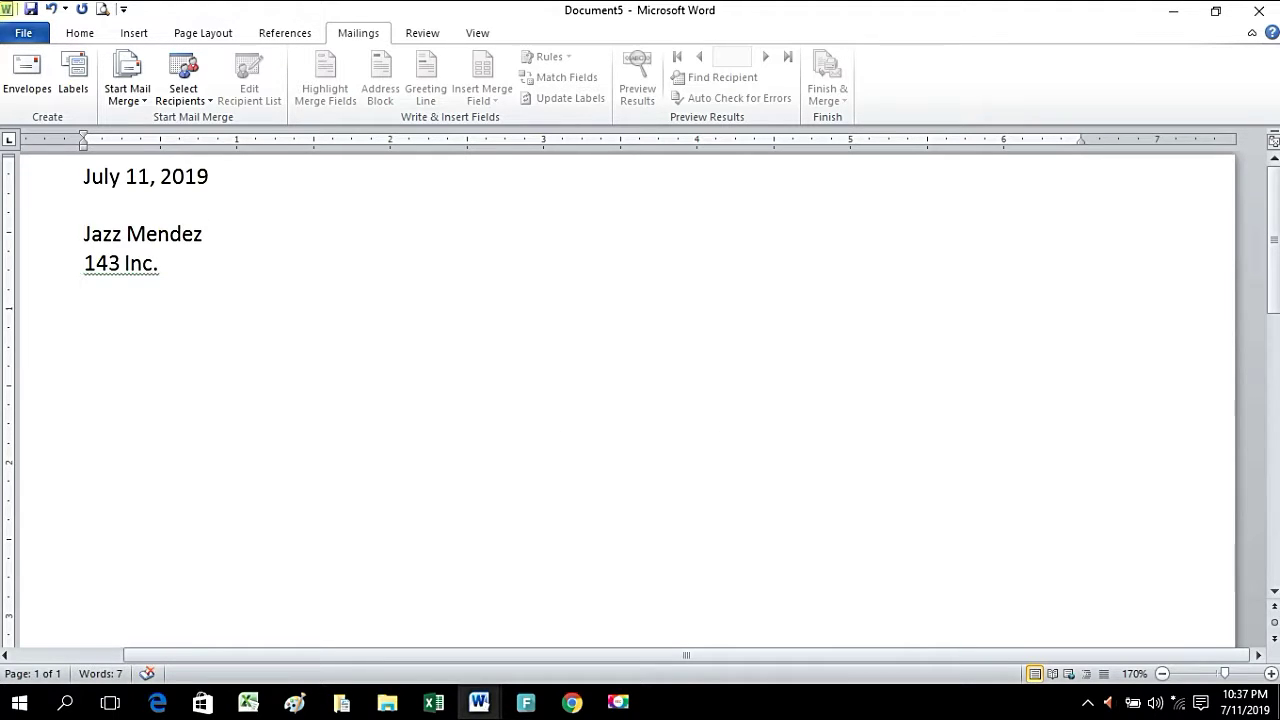
key(Return)
text(A. Luna Street)
key(Return)
text(Alabang muntinlupa, city)
click(166, 320)
key(Delete)
text(M)
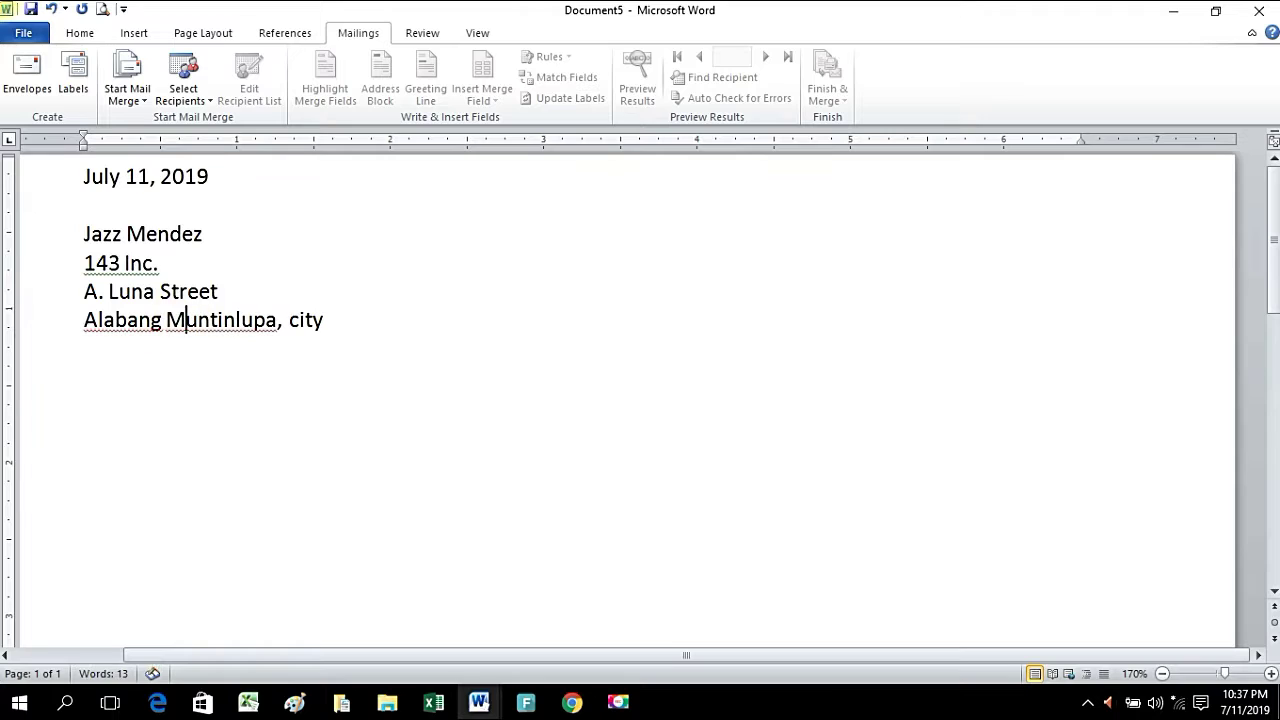
Capitalize "City" in the address and write the letter from "Dear Sir/Madam," through the August 3, 2019 product launching invitation to the Red Anastashia Inc. signature.
double_click(307, 320)
text(City  Dear Sir/Madam,  We would like to invite you)
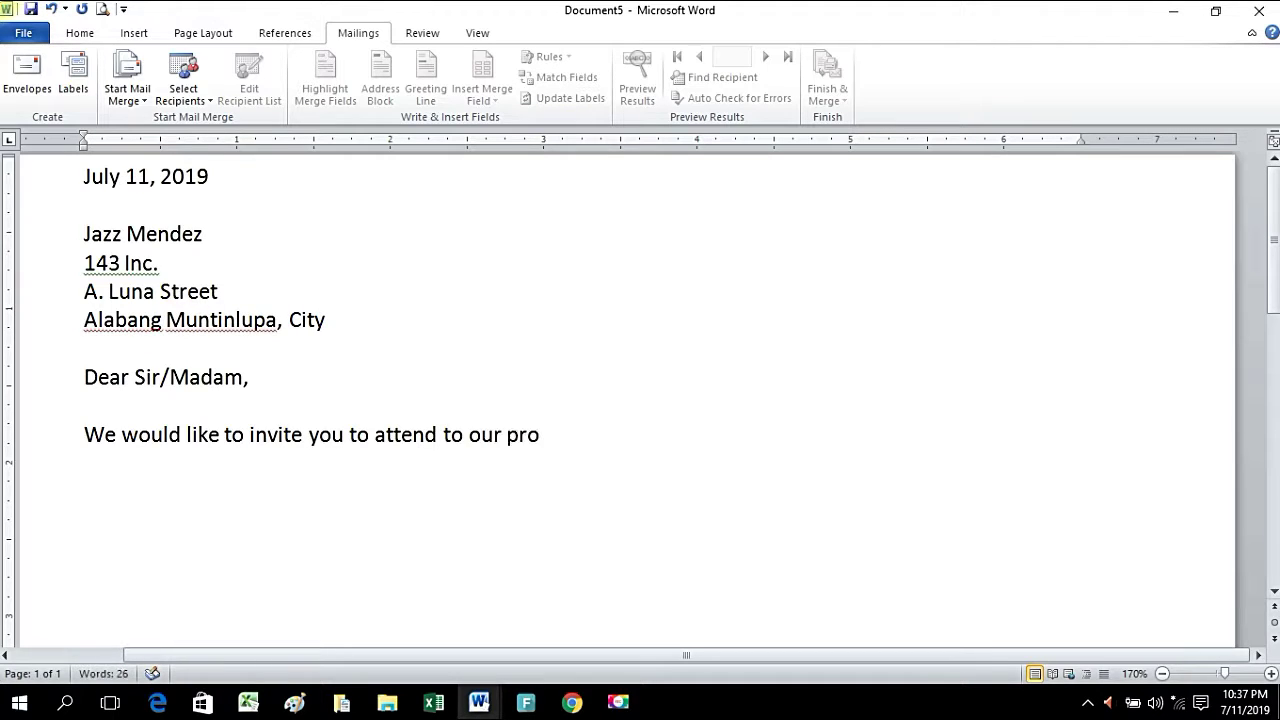
text( to attend to our product launching held on August 3, 2019. Being one of our loyal customers, we would like to thank you for trusting us and carrying our product line in your store.)
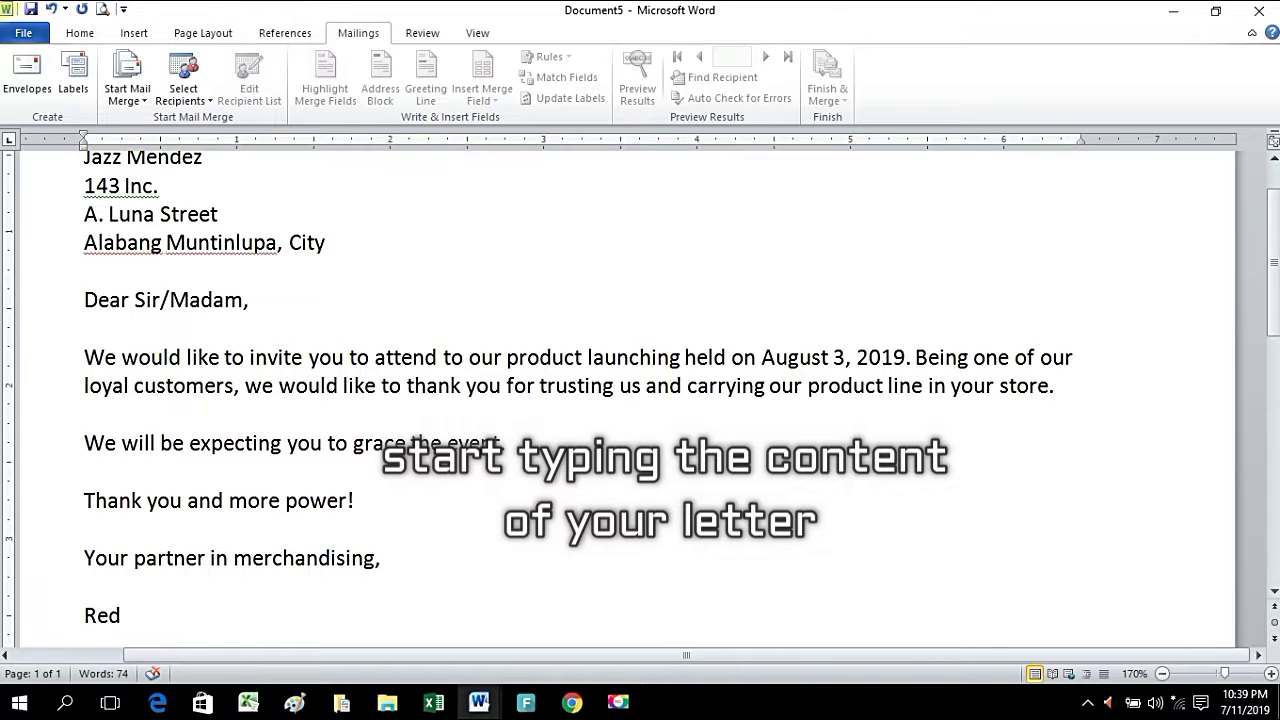
text(Inc.)
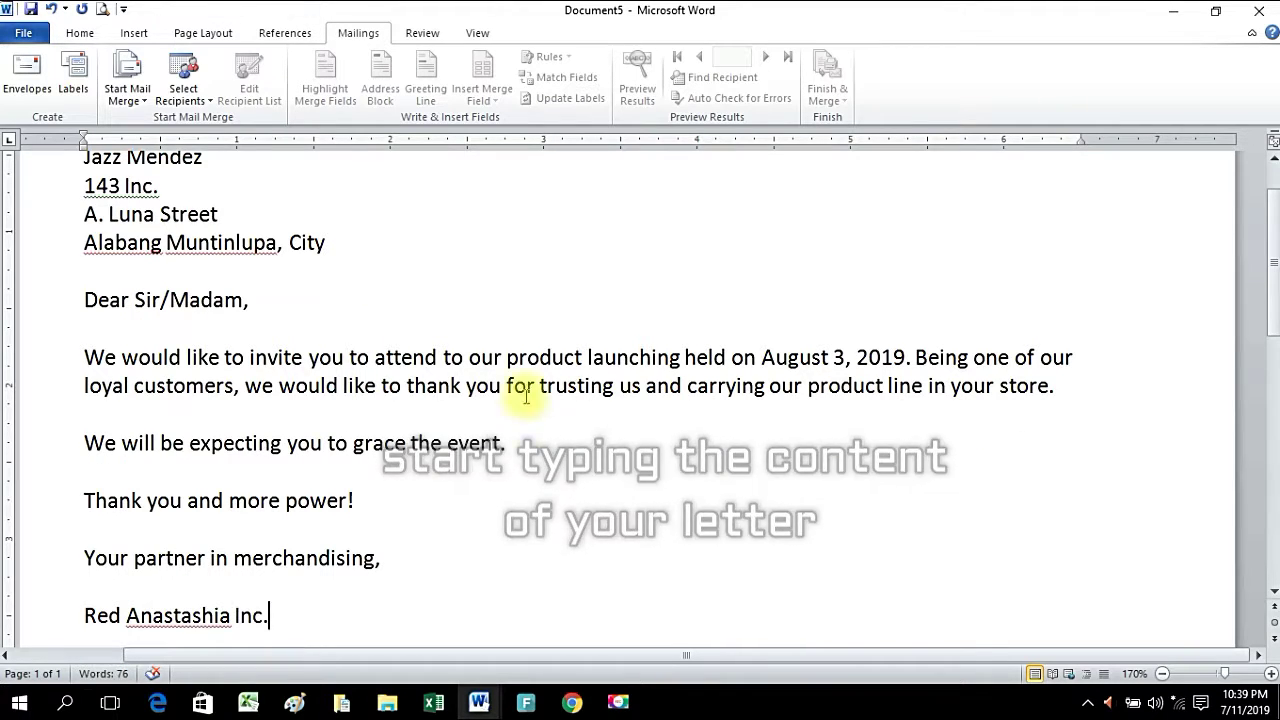
Add a blank line below "Thank you and more power!" and select the four-line recipient block under the date.
scroll(331, 569, down, 3)
scroll(360, 463, up, 2)
click(360, 463)
key(Return)
scroll(640, 400, up, 2)
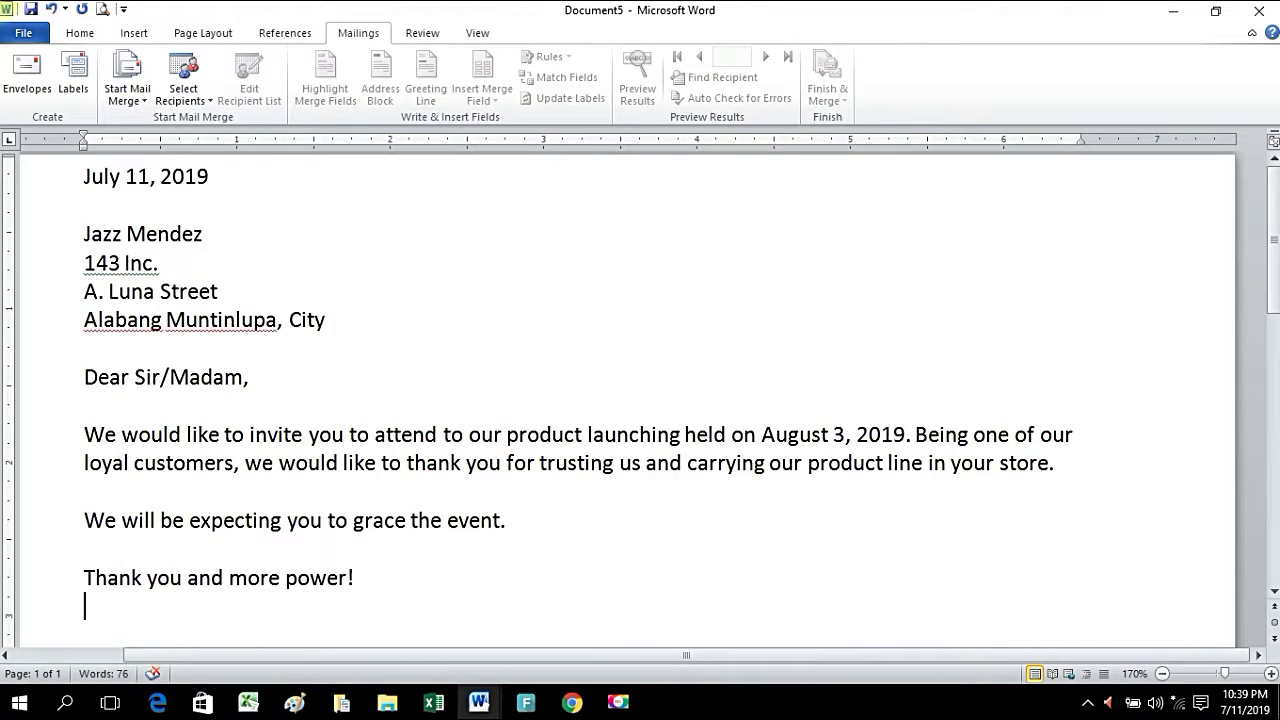
click(160, 266)
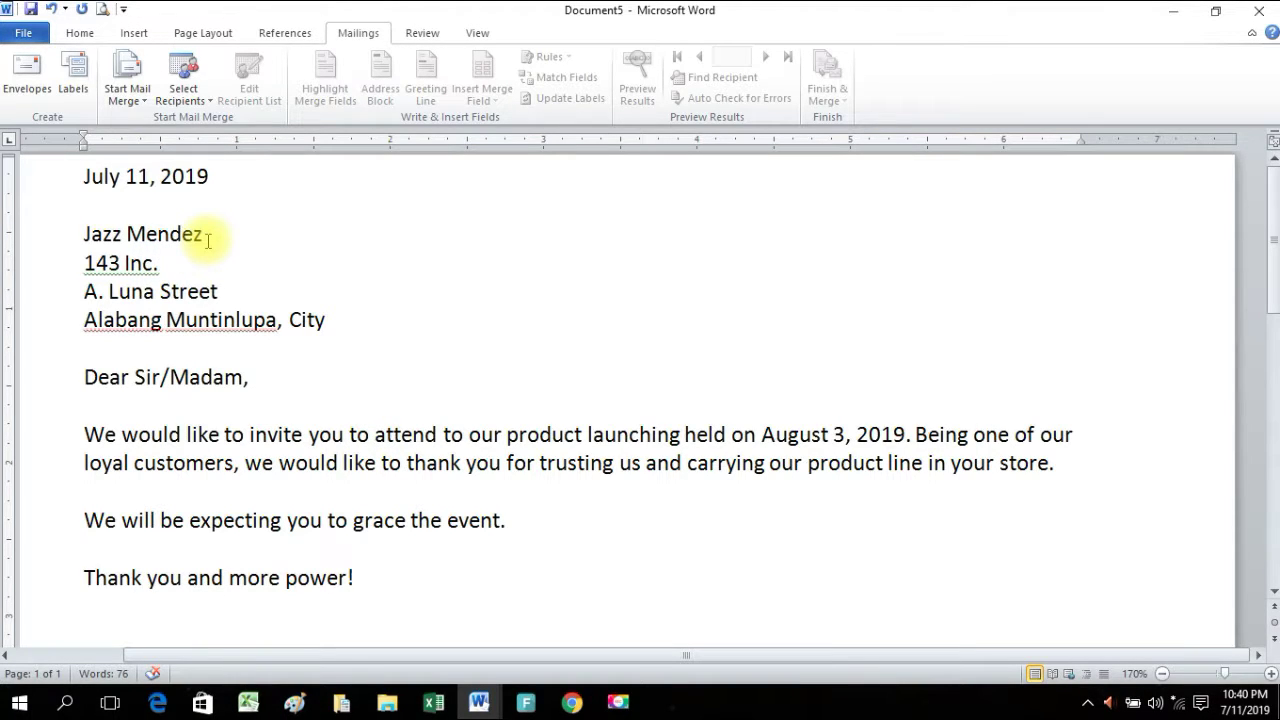
drag(78, 234, 368, 330)
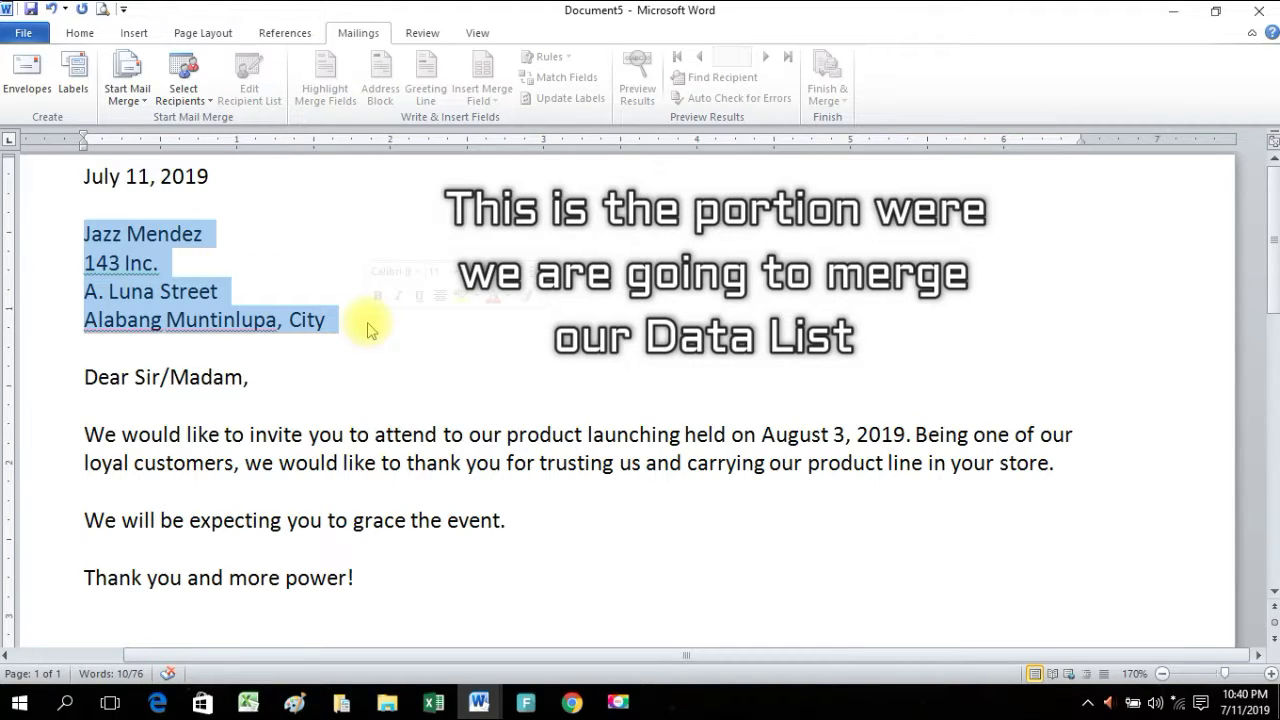
Save the letter to the Desktop as a Word document named Sample FORM DOCUMENT.
click(18, 34)
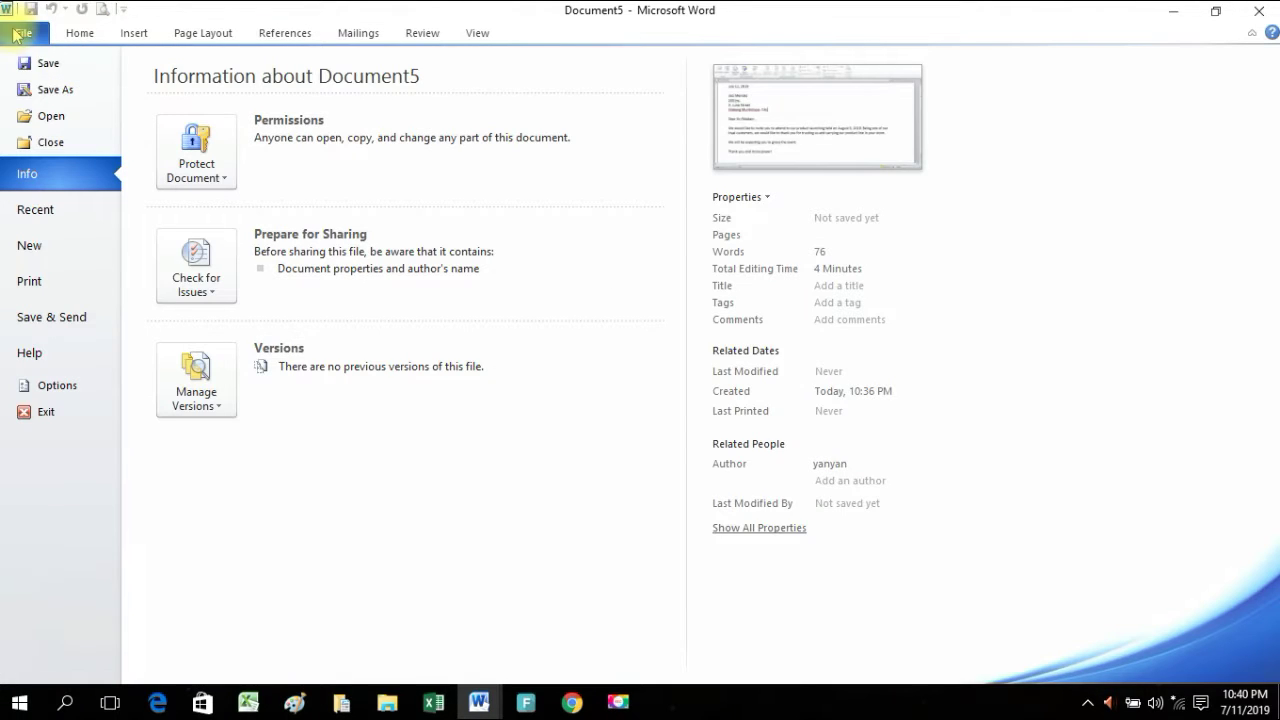
click(44, 66)
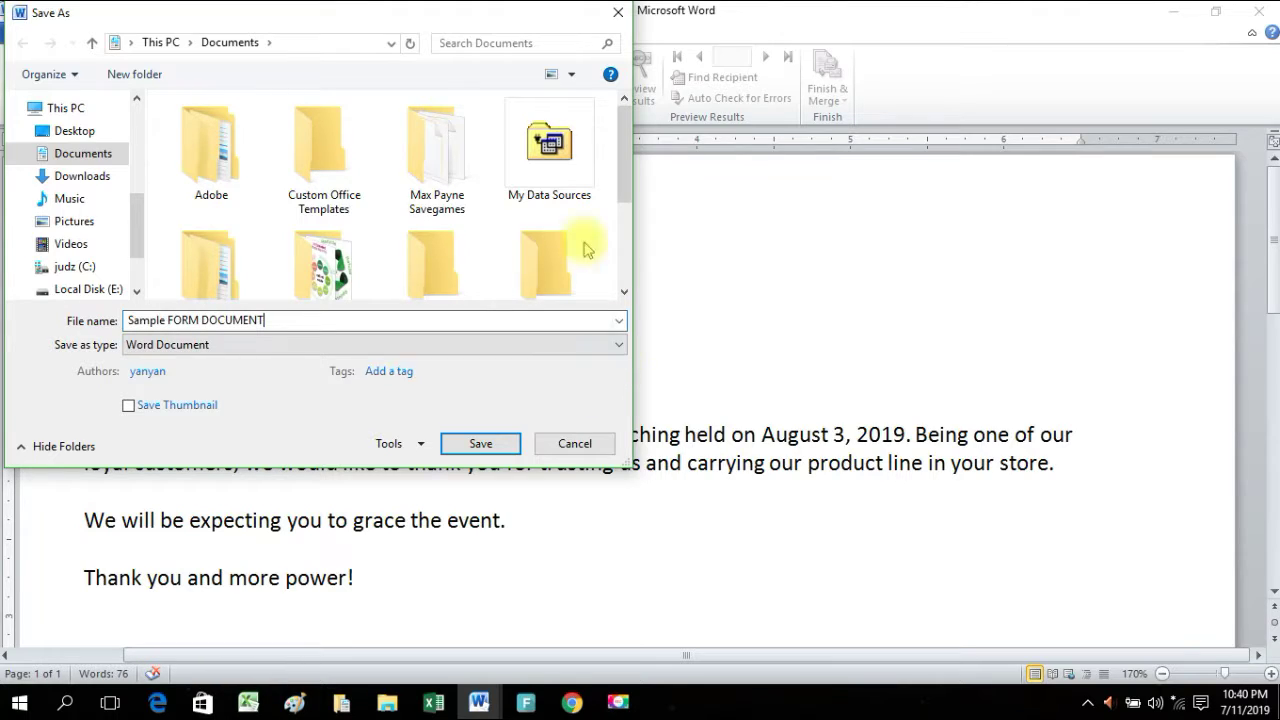
click(78, 130)
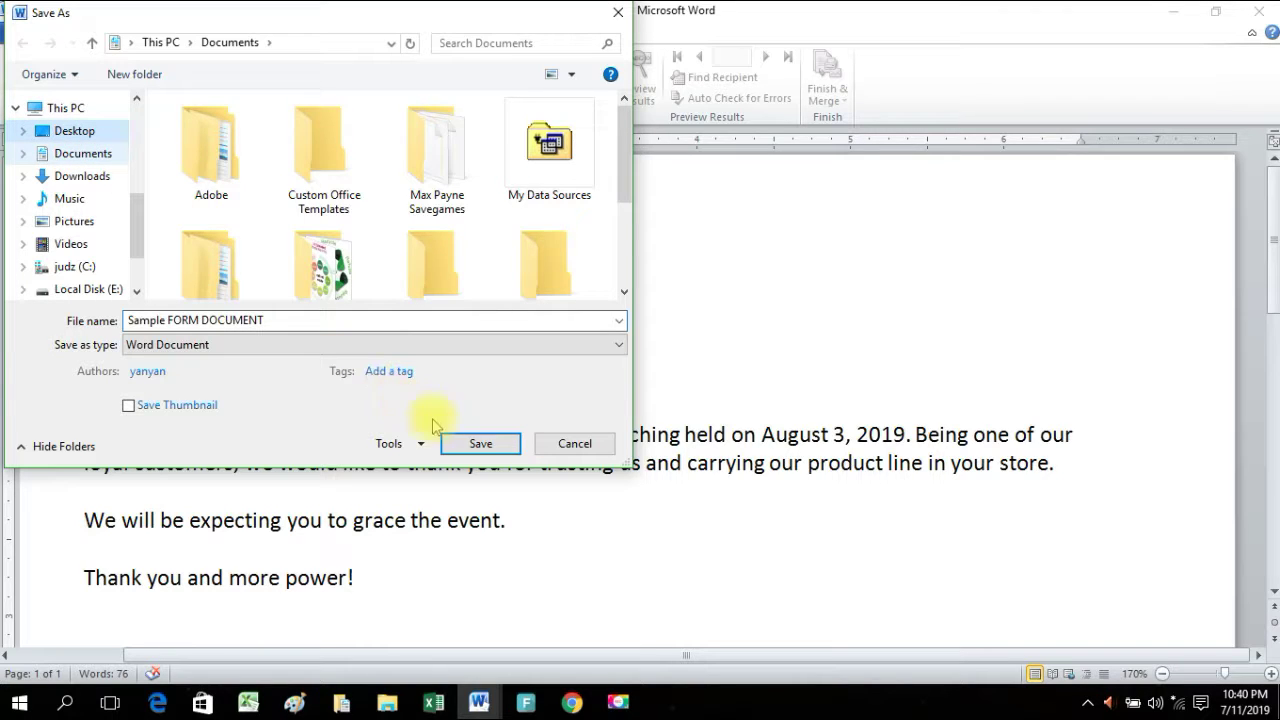
click(480, 443)
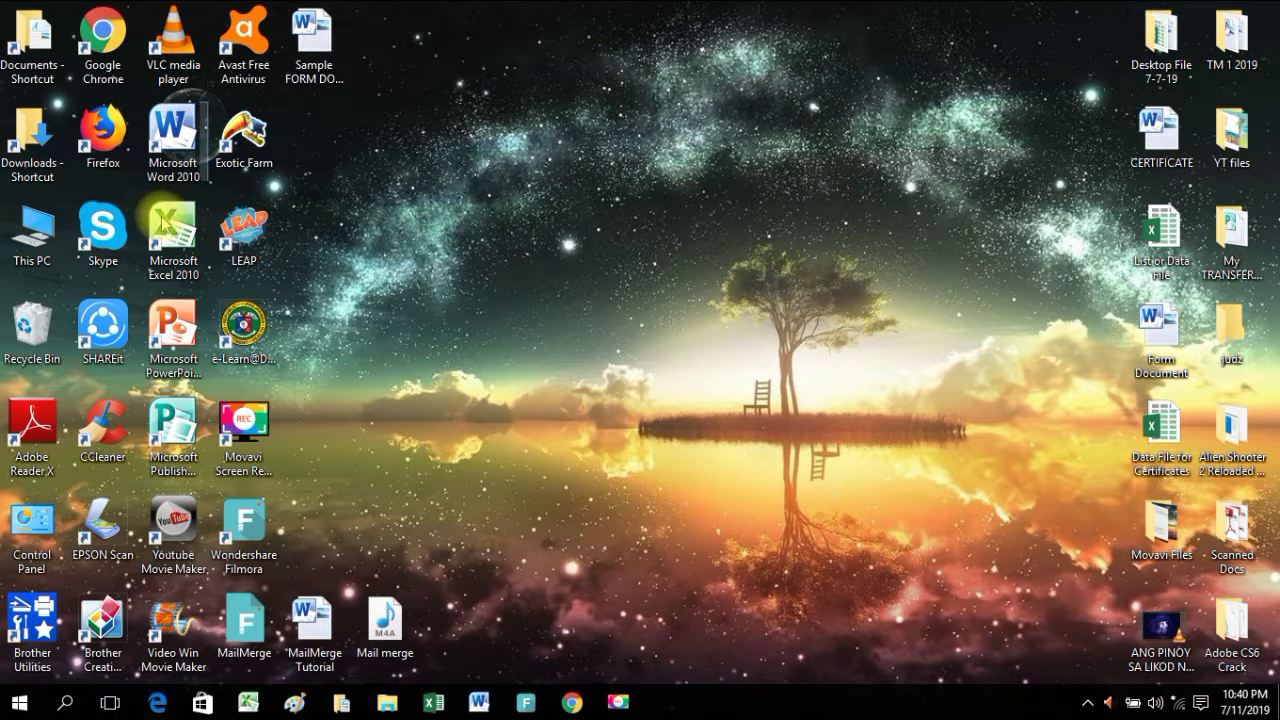
Switch to Microsoft Excel 2010 with a blank workbook and maximize its window.
click(177, 246)
right_click(177, 243)
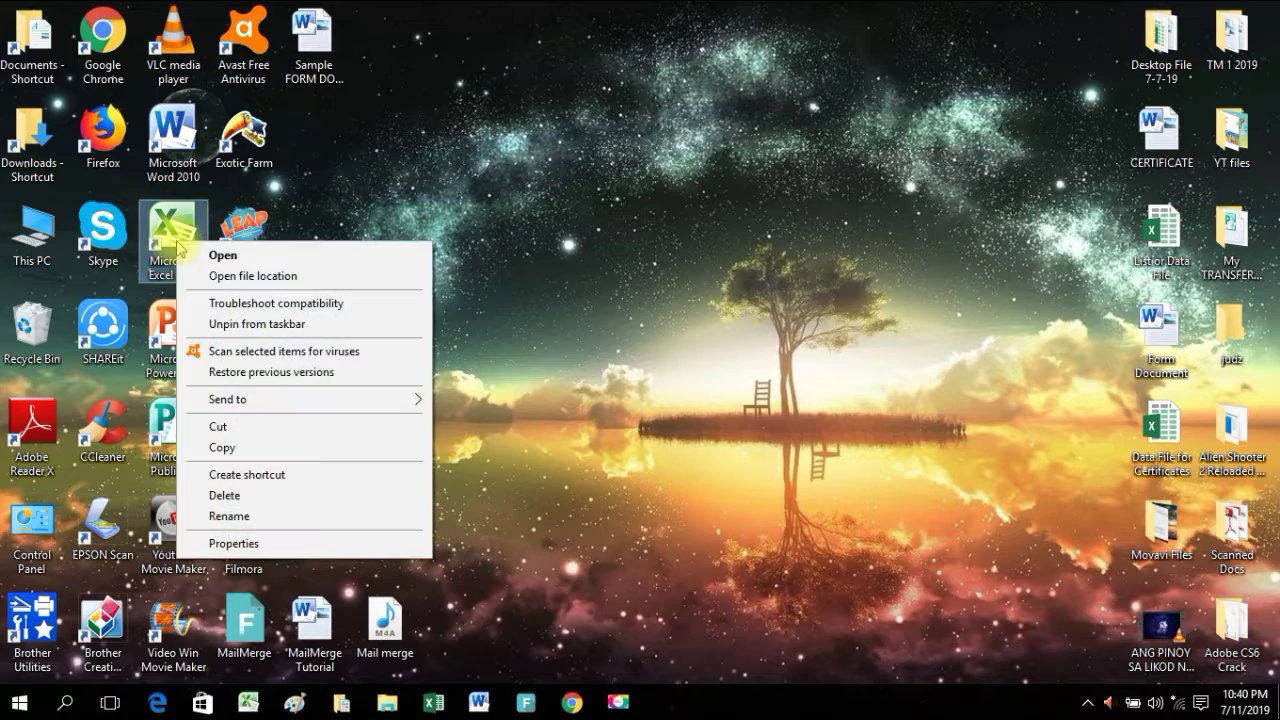
click(222, 256)
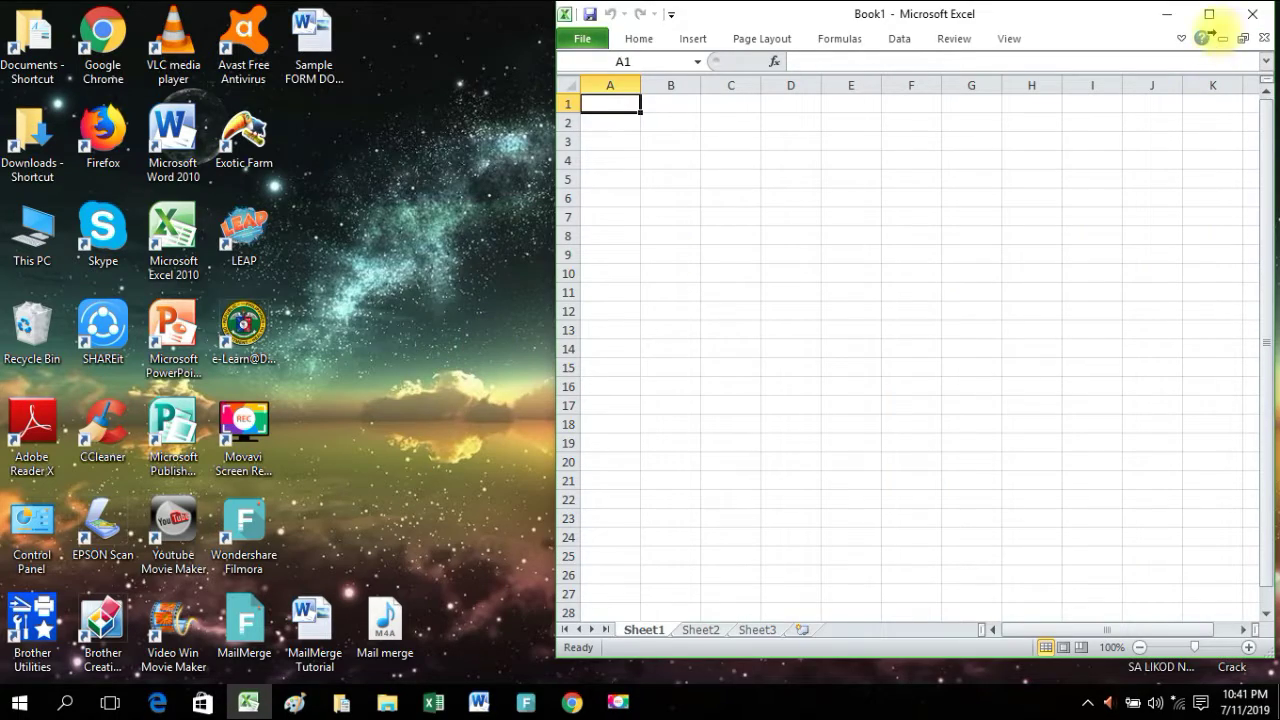
click(1212, 18)
Enter the headers Name, Company, Address Line 1 and Address Line 2 across row 1, starting in A1.
text(Name)
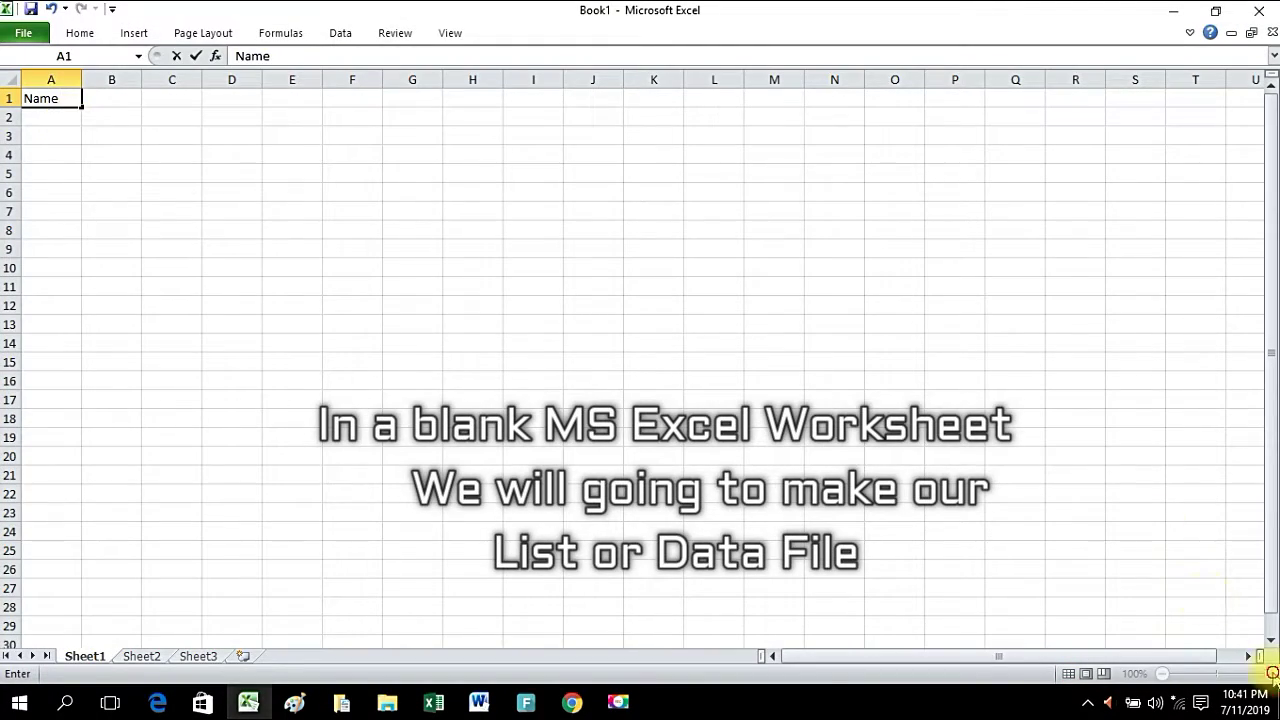
scroll(743, 489, up, 9)
click(251, 123)
text(Company)
key(Tab)
text(Address)
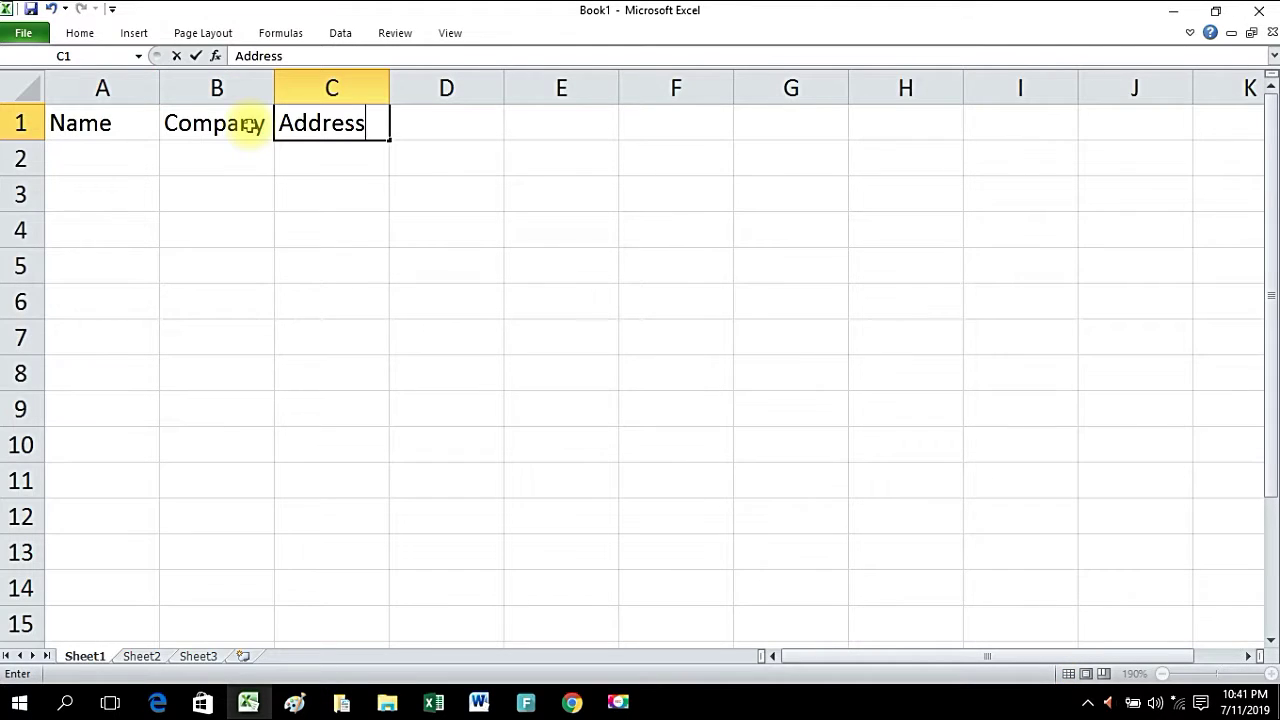
text( Line 1)
key(Tab)
text(Adress)
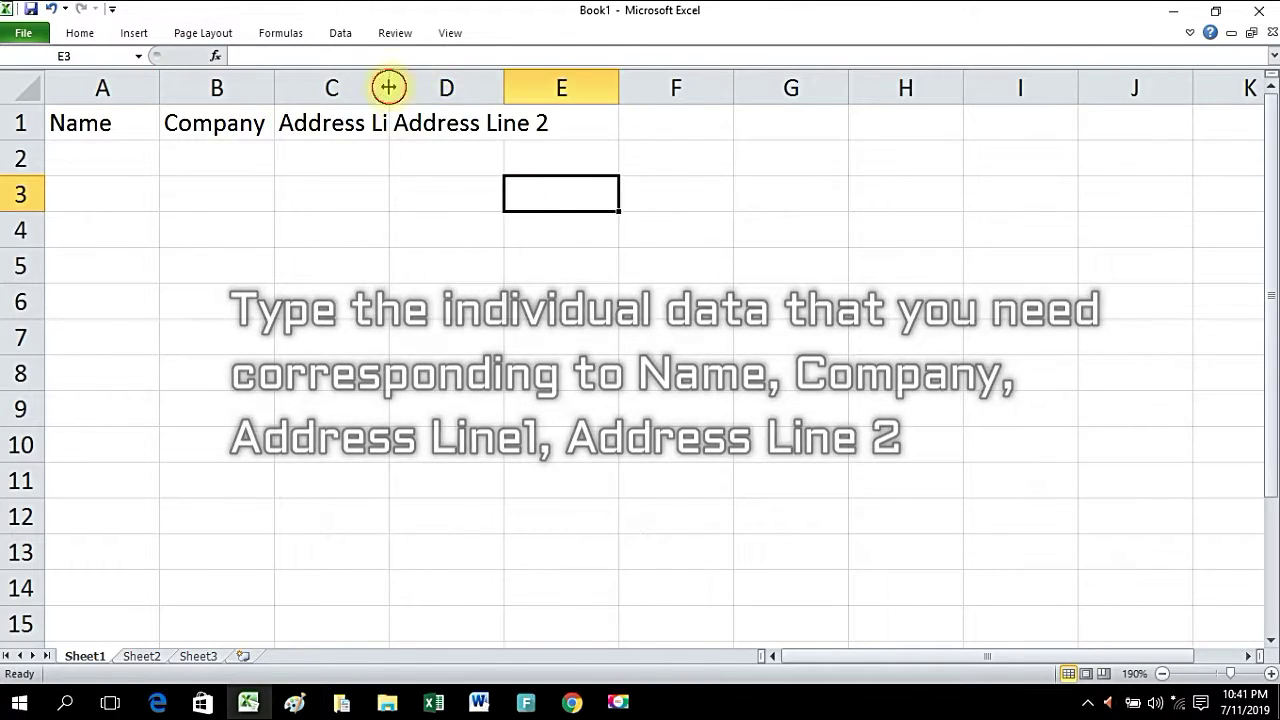
Widen the Address Line 1 and Address Line 2 columns to fit their headers and center the header text.
drag(389, 86, 457, 86)
drag(572, 86, 627, 86)
click(681, 126)
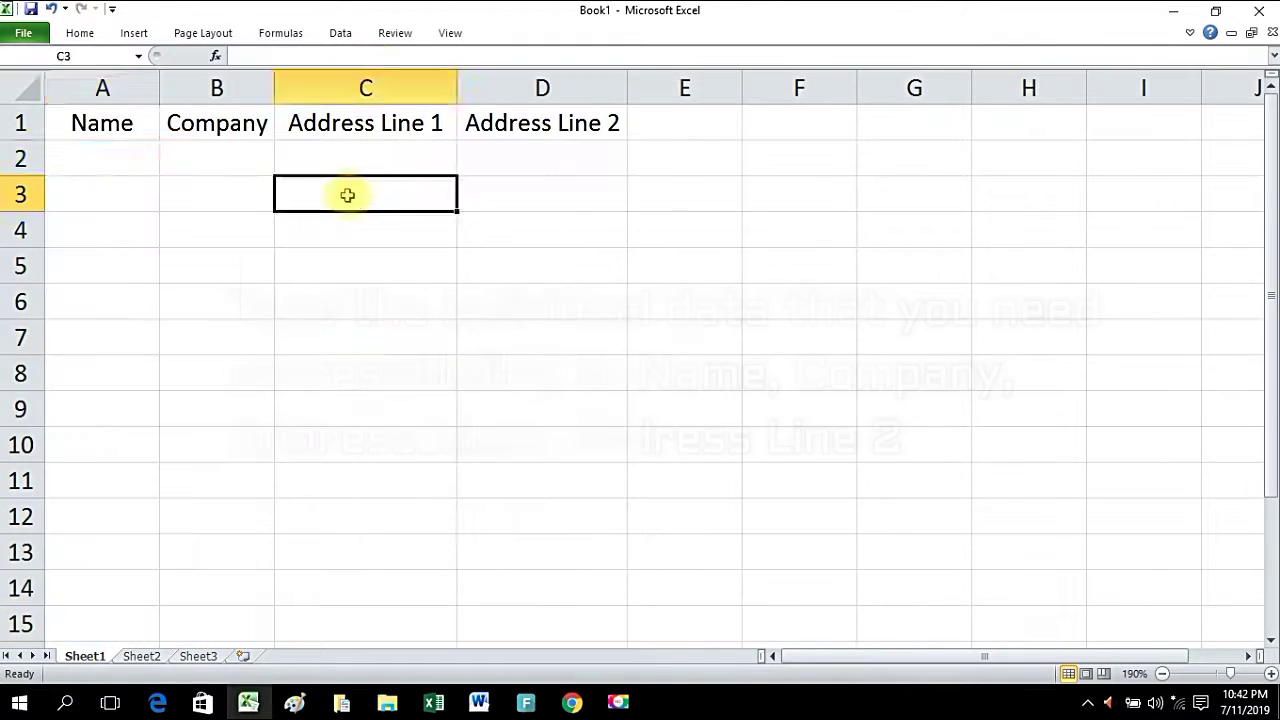
Insert a column before Name and number its cells 1 to 10 from A2 down to A11.
click(88, 88)
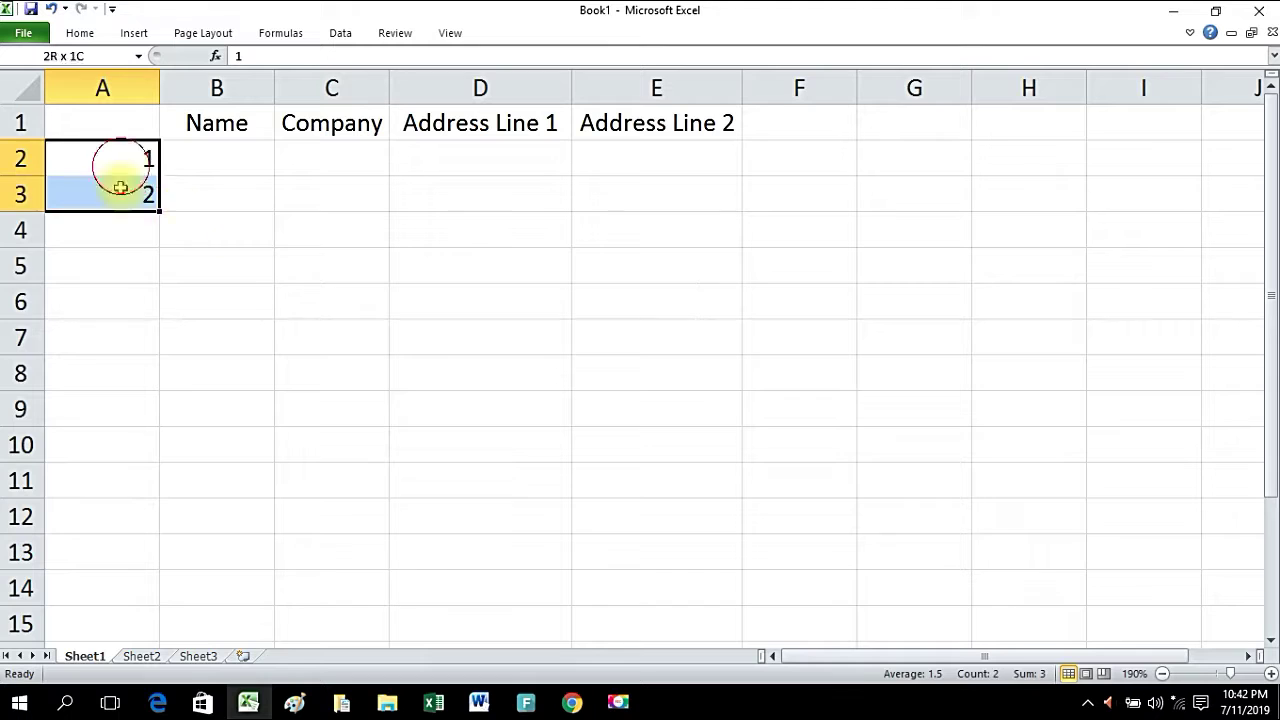
drag(158, 212, 156, 496)
Widen the Name and Company columns and enter the first recipient's name and XYZ Corp. in row 2.
drag(240, 88, 360, 88)
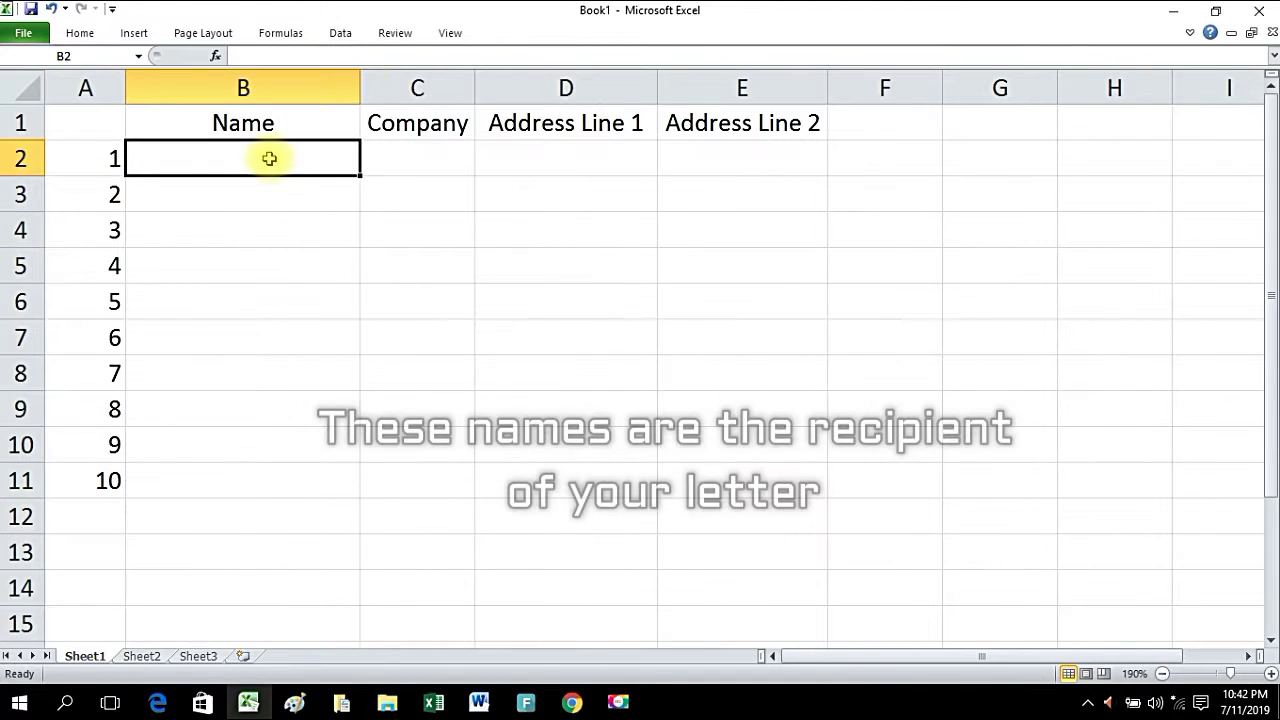
text(Khen Javier)
key(Tab)
drag(474, 88, 560, 88)
text(XYZ Corp.)
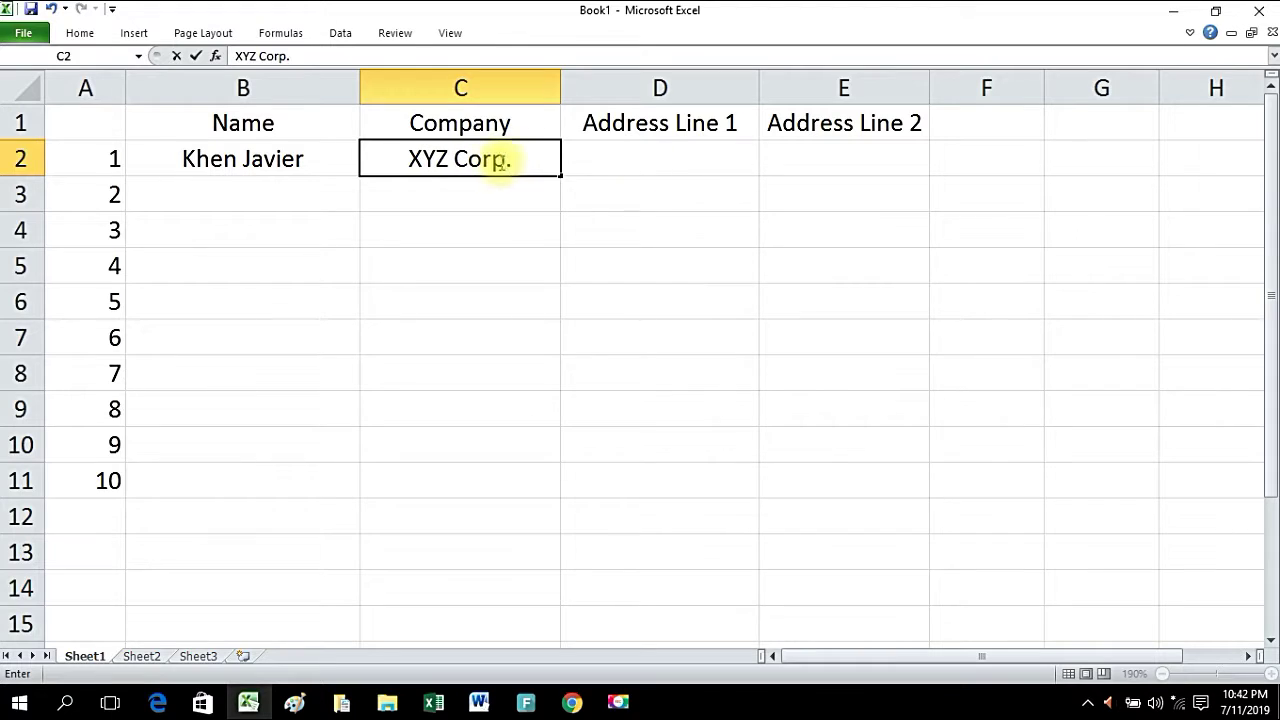
key(Tab)
Enter the fourth recipient's name and ABC Company in row 5.
text(M)
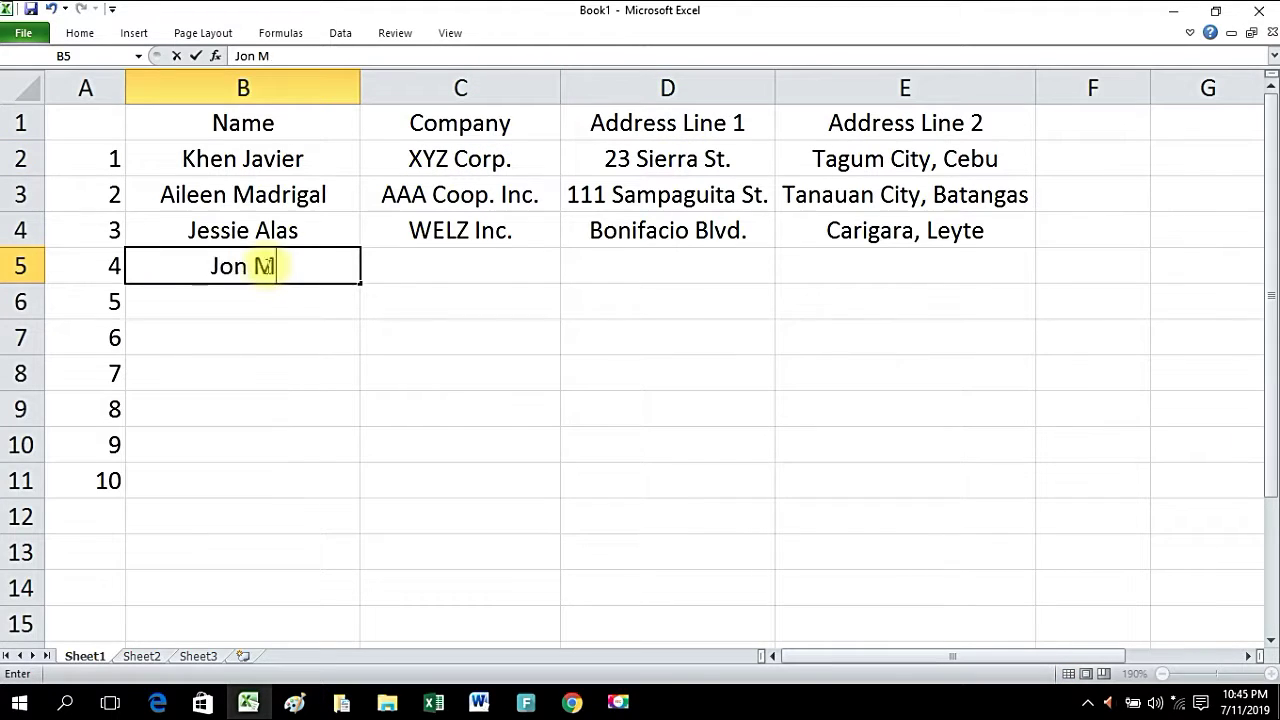
text(adrigal)
key(Tab)
text(ABC Company)
key(Tab)
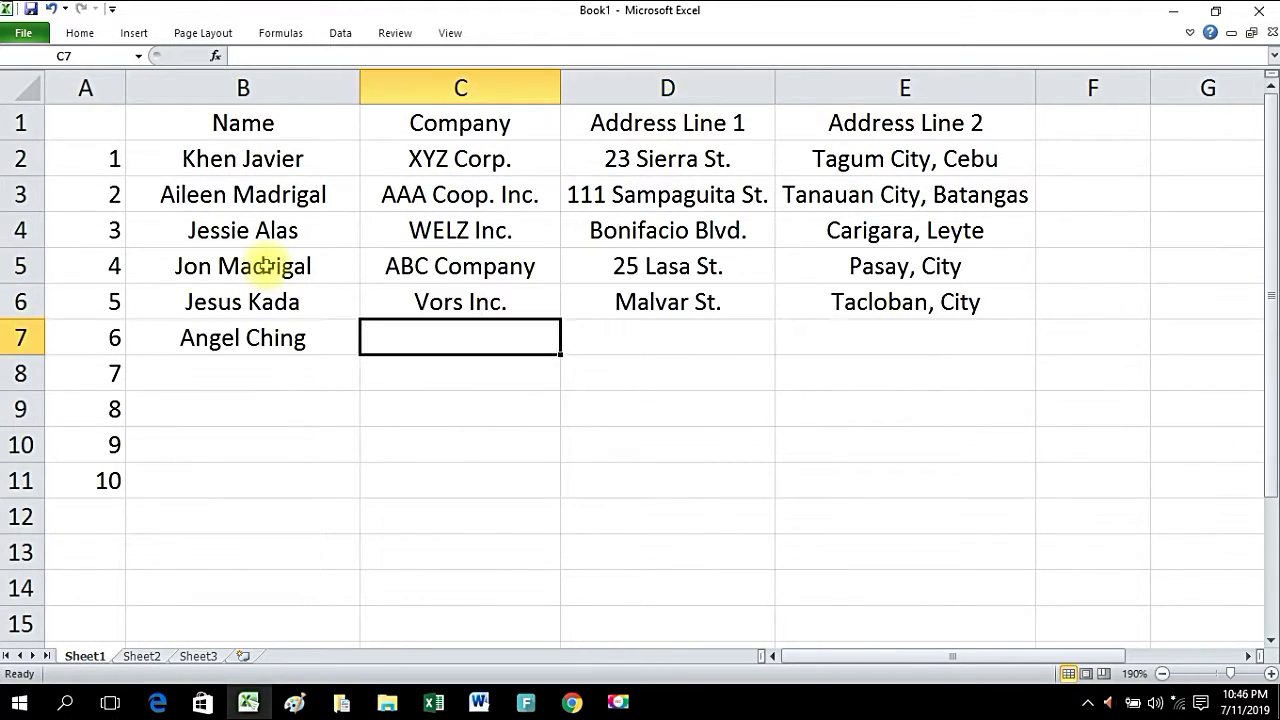
Enter HHH Merchandise as the sixth recipient's company in row 7 and fill in the street address beside it.
text(HHH Merchandisi)
key(BackSpace)
text(ze)
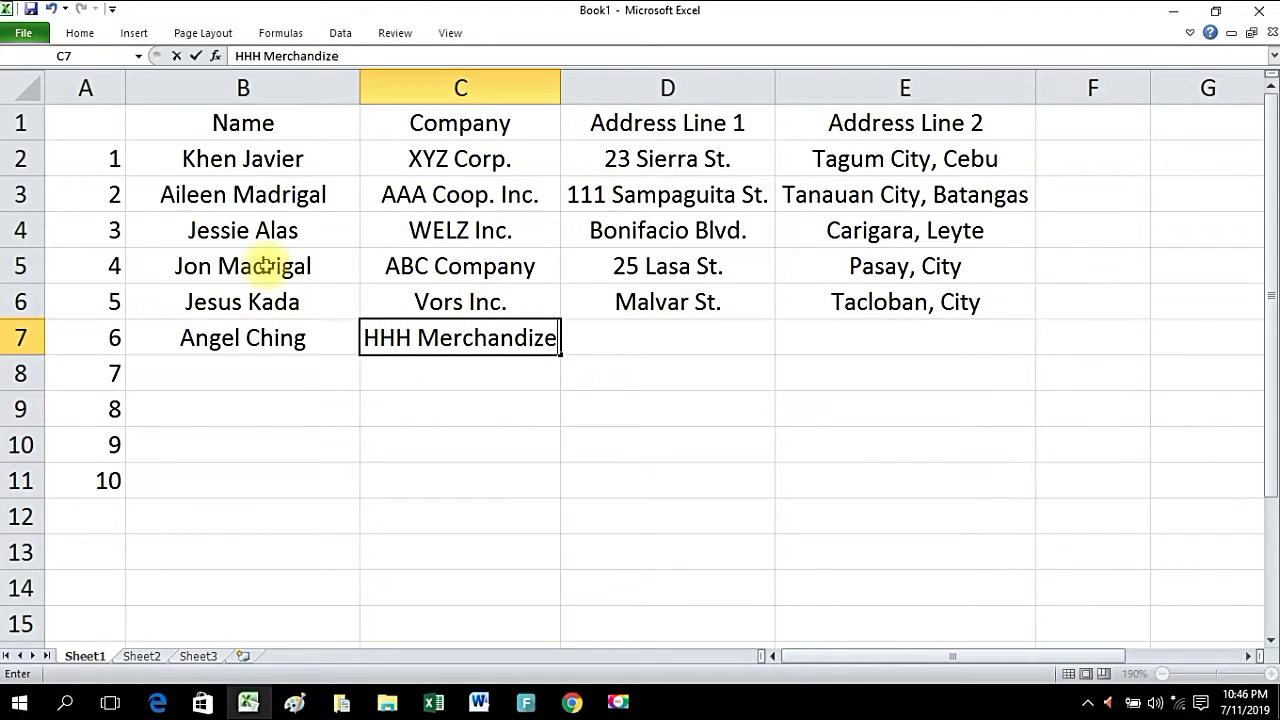
key(Tab)
click(535, 337)
text(HHH Merc)
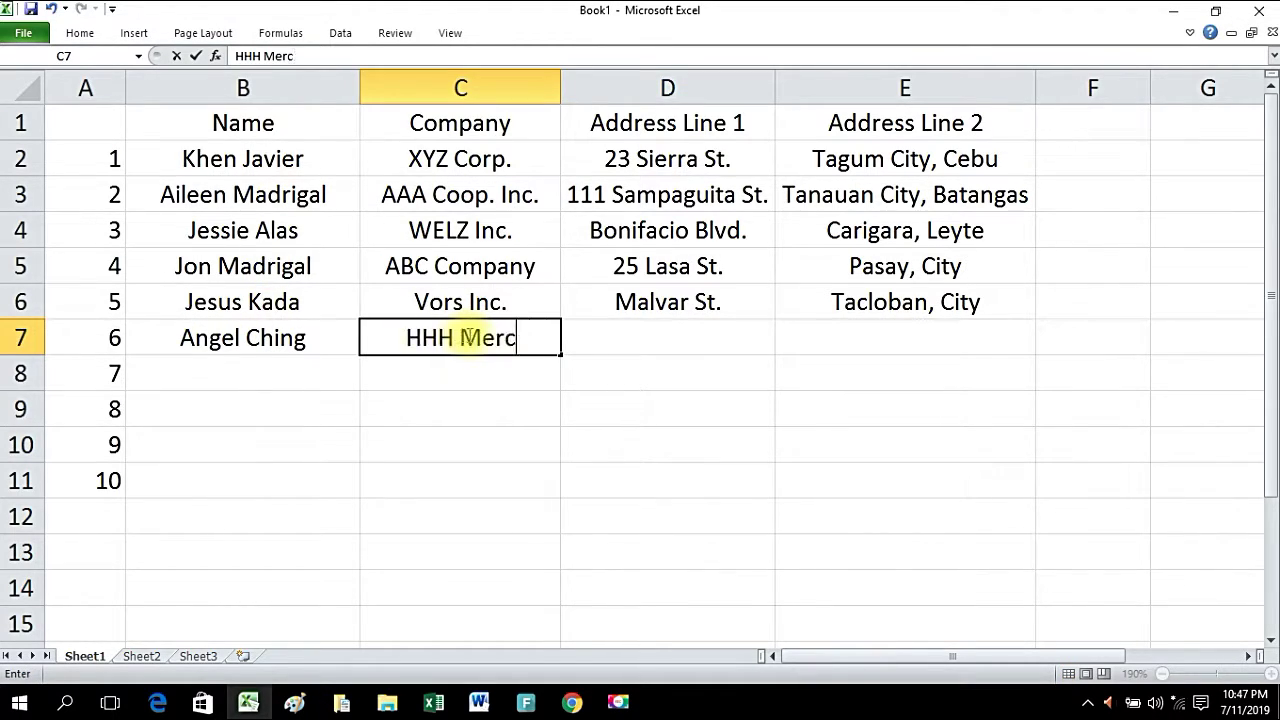
text(handise)
key(Tab)
text(MAhiwaga Ave.)
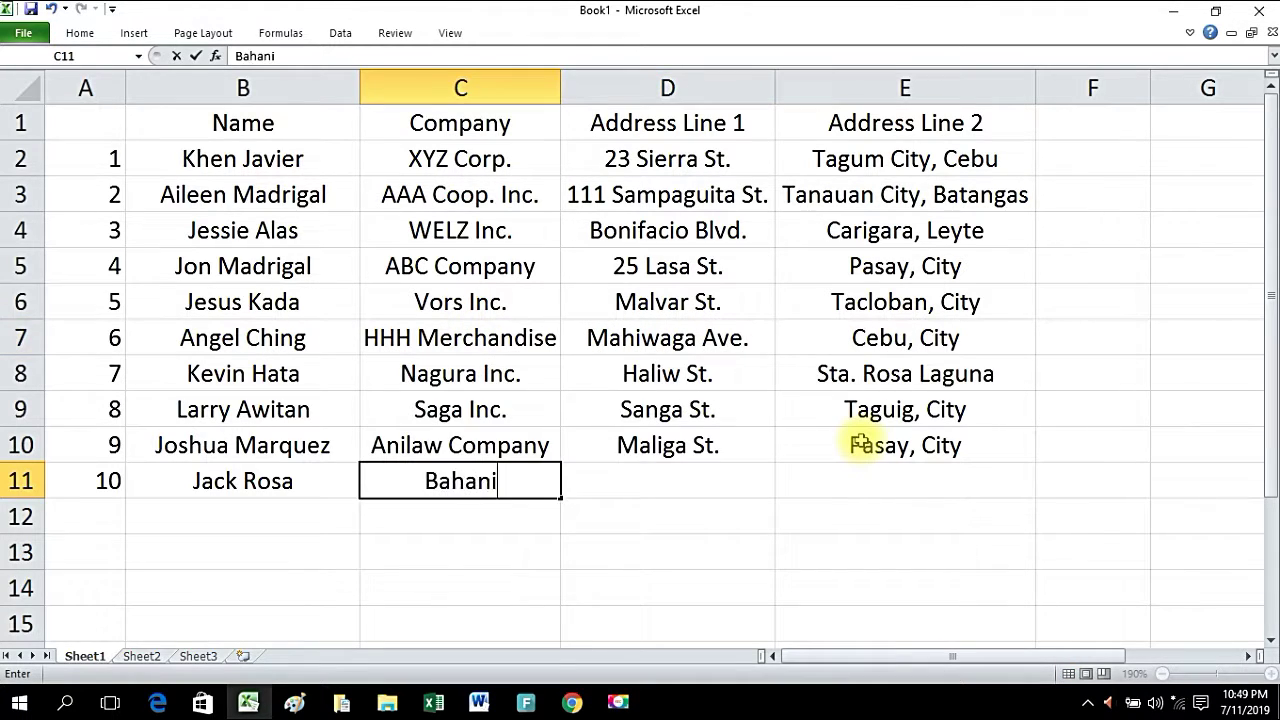
Complete row 11 with the company Bahani Inc. and the tenth recipient's street and city address lines.
text(Inc.)
key(Tab)
text(Kalisad Ave.)
key(Tab)
text(Samar)
double_click(849, 467)
text(Basey,)
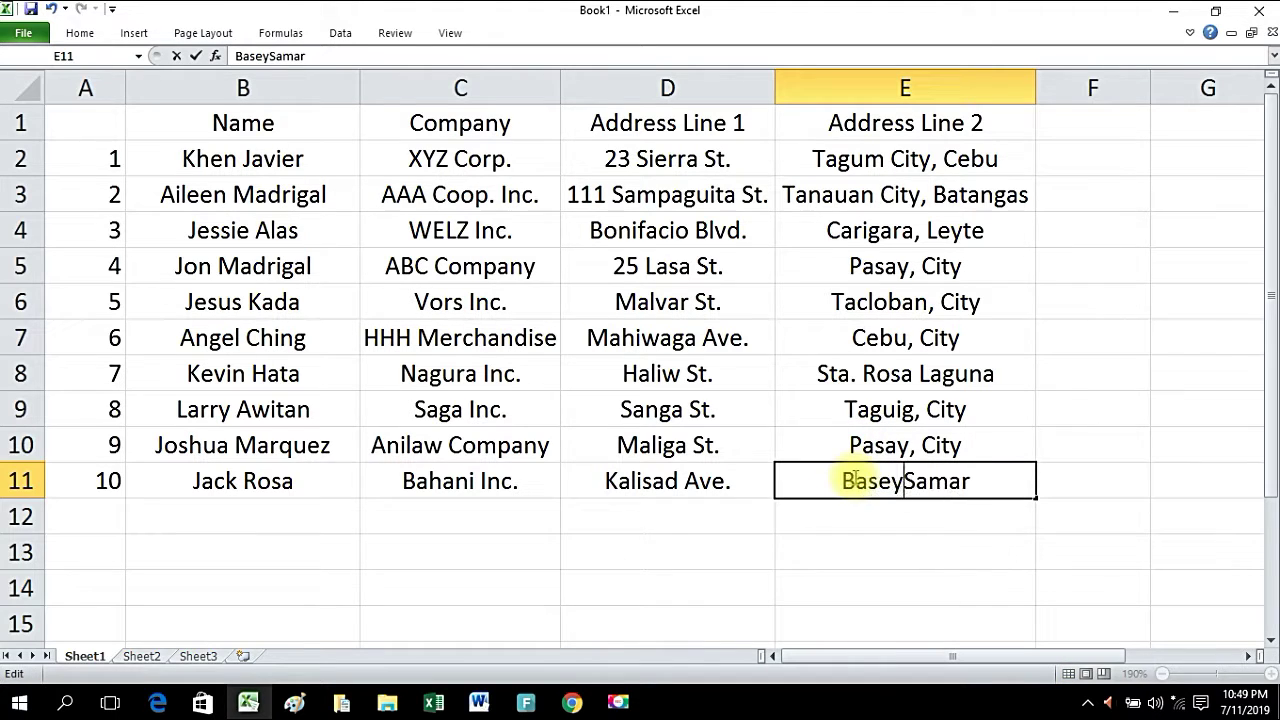
click(640, 545)
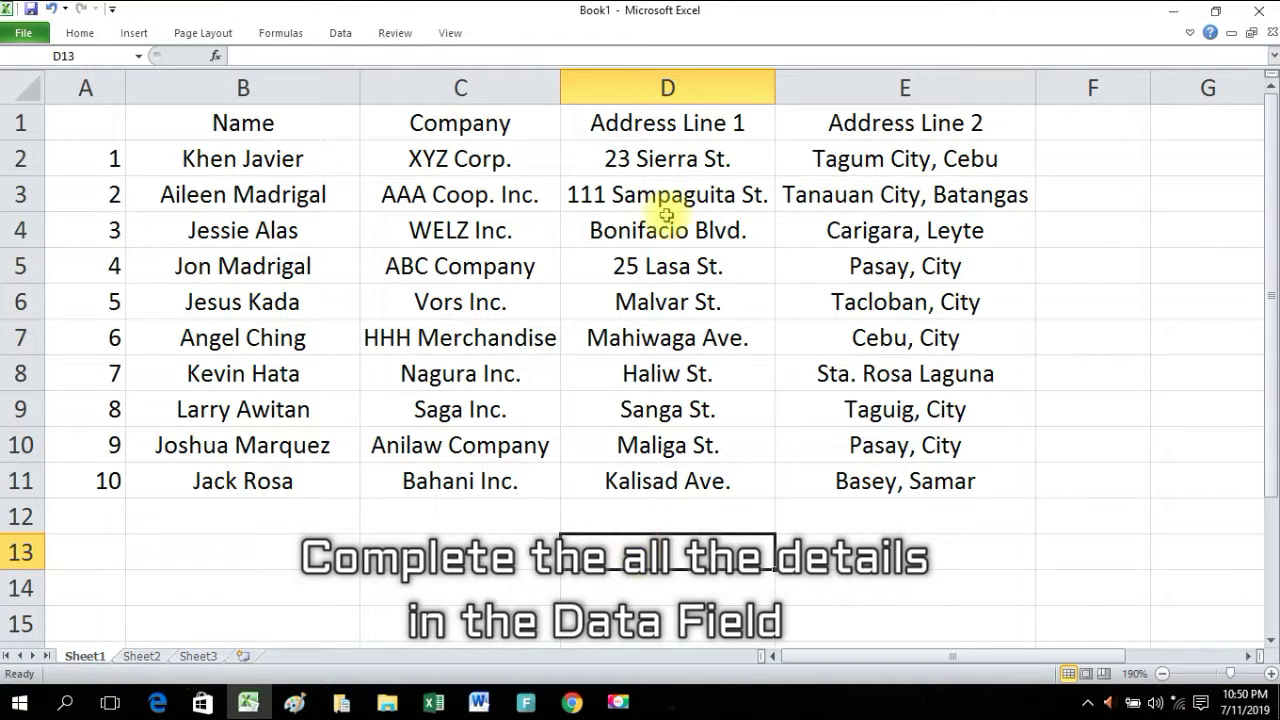
Make the header row 1 bold.
click(18, 122)
key(ctrl+b)
click(583, 345)
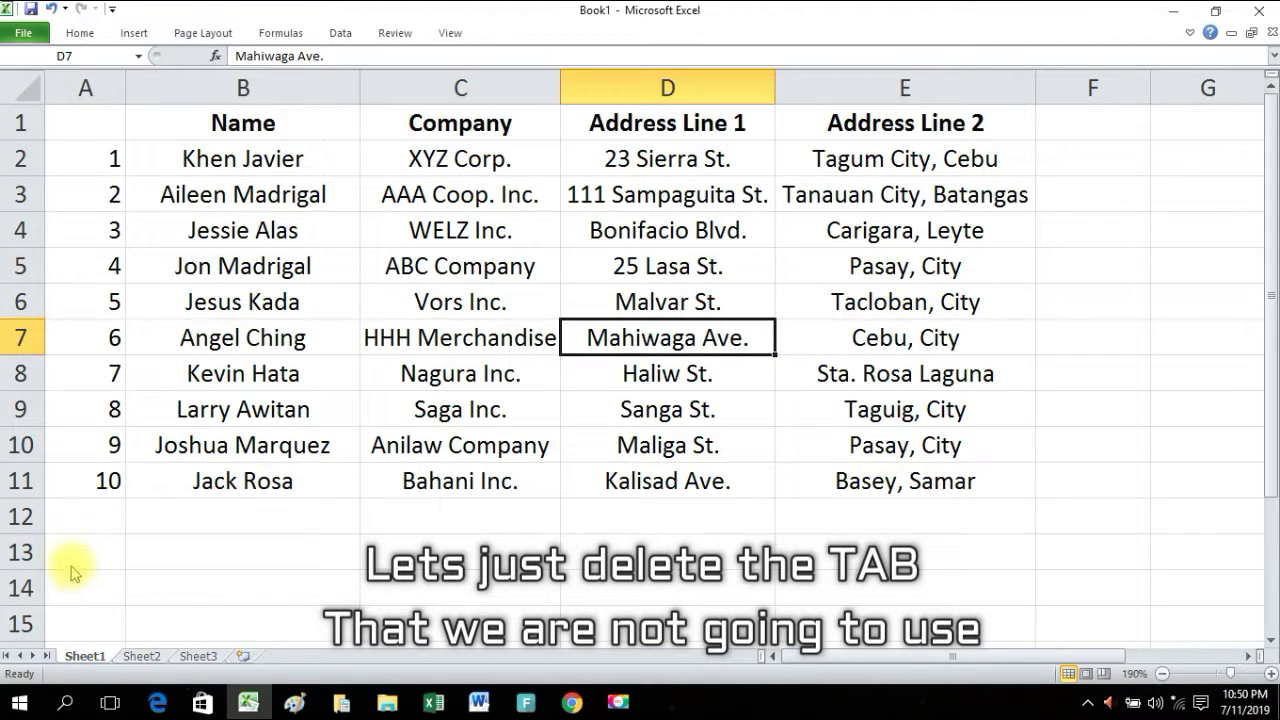
Delete the unused worksheets Sheet2 and Sheet3 from the workbook.
right_click(62, 666)
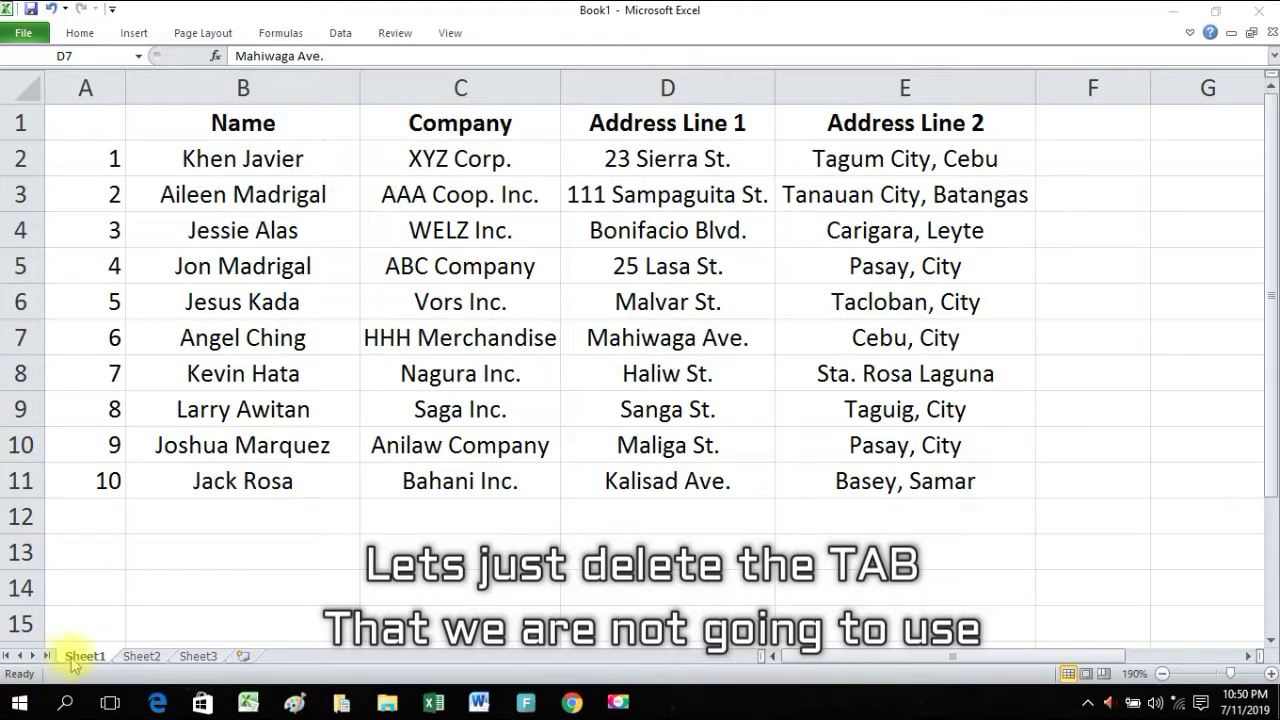
click(145, 656)
right_click(150, 656)
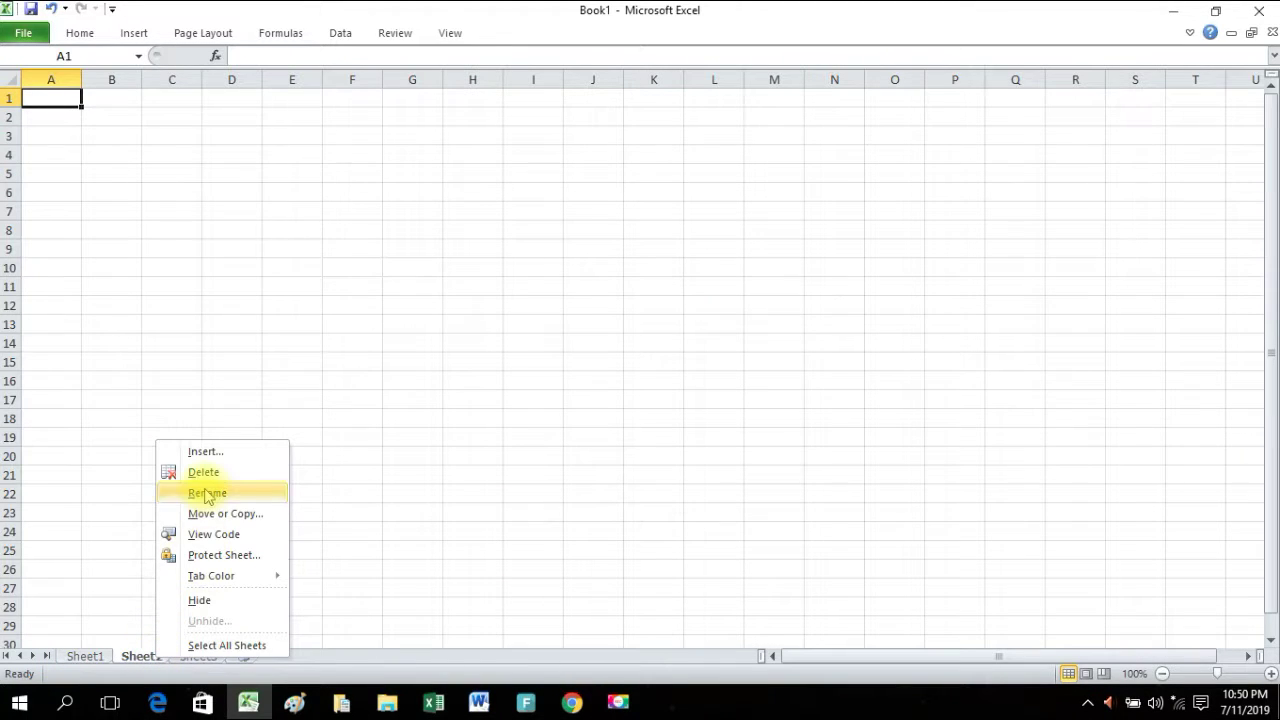
click(204, 472)
right_click(157, 658)
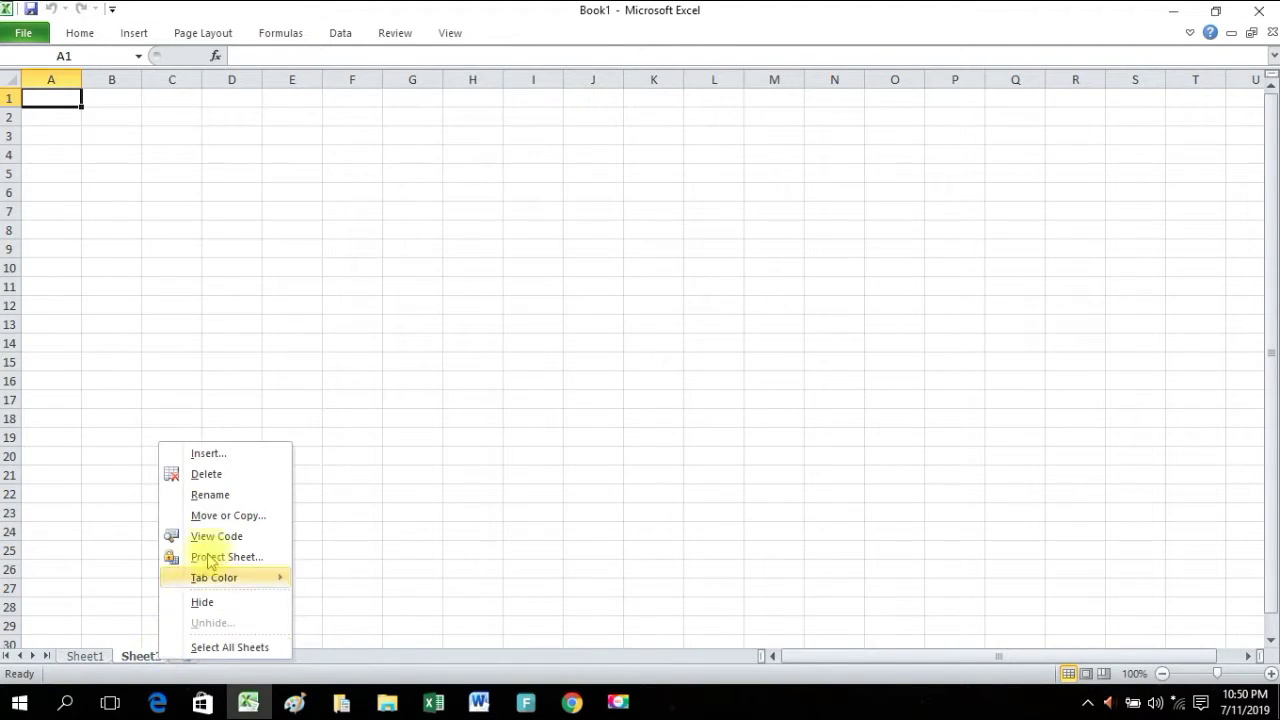
click(206, 471)
Save the workbook to the Desktop as an Excel Workbook named List or Data File.
click(22, 35)
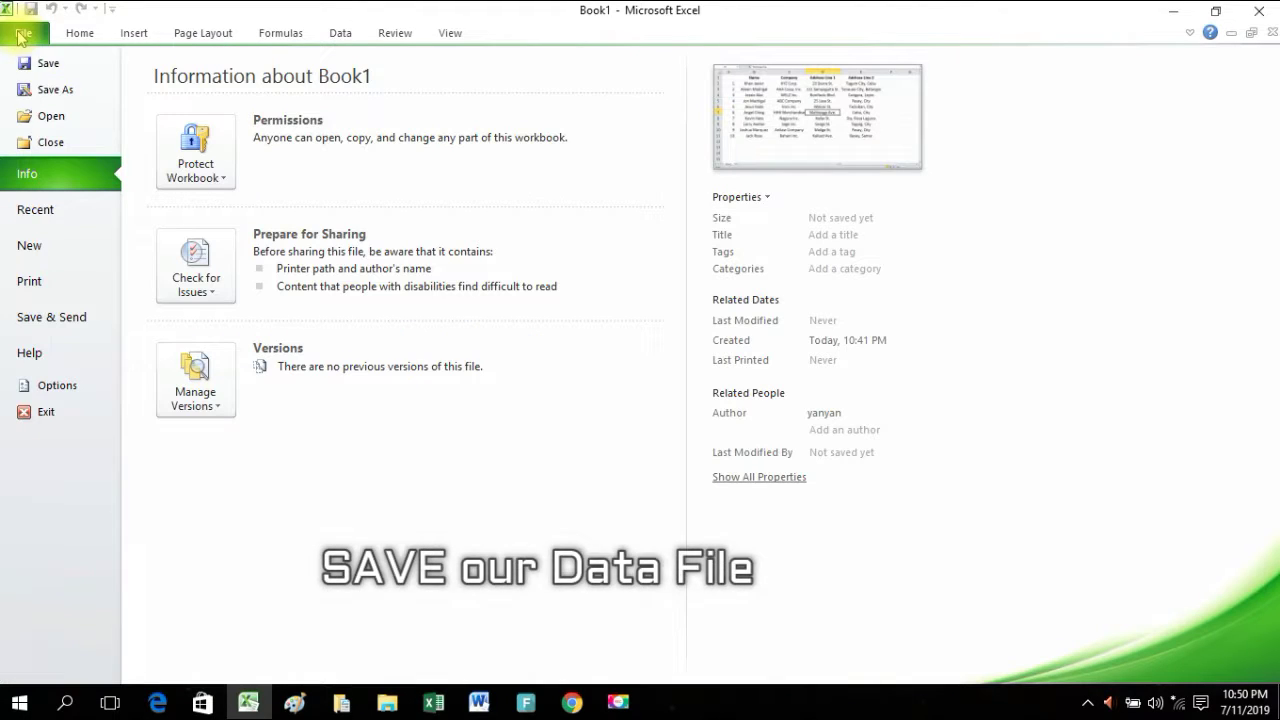
click(42, 62)
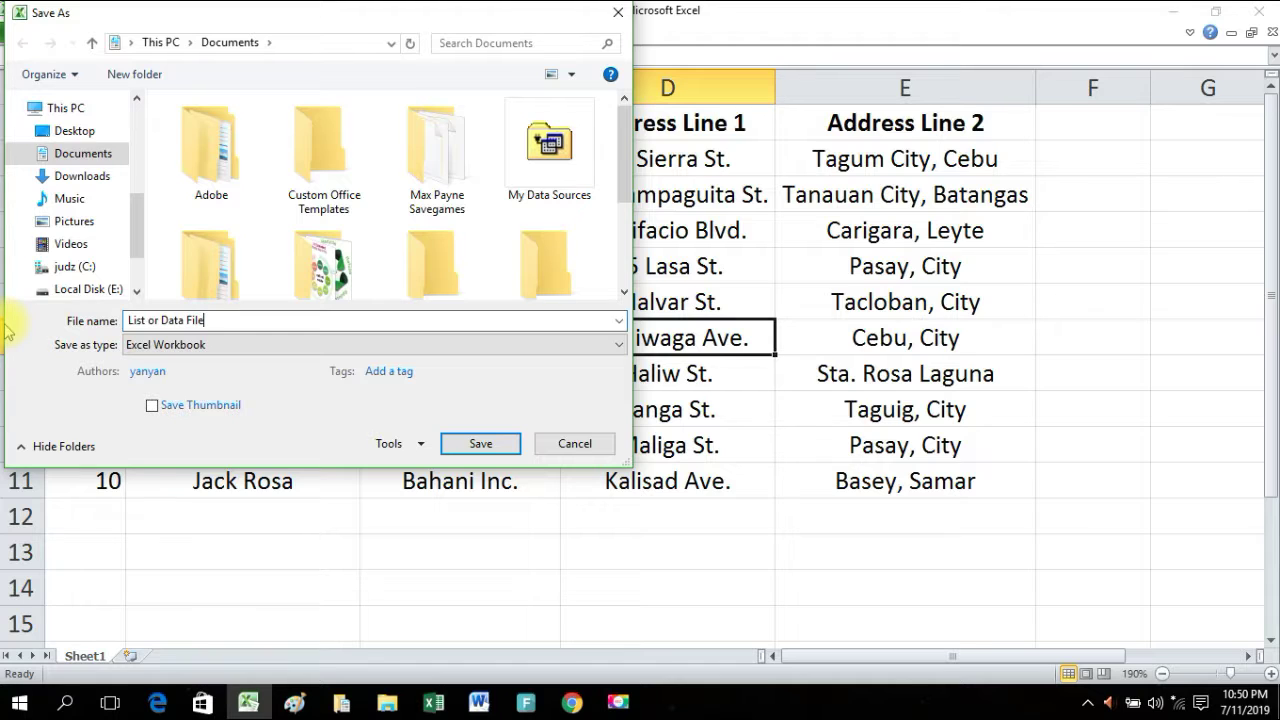
click(70, 131)
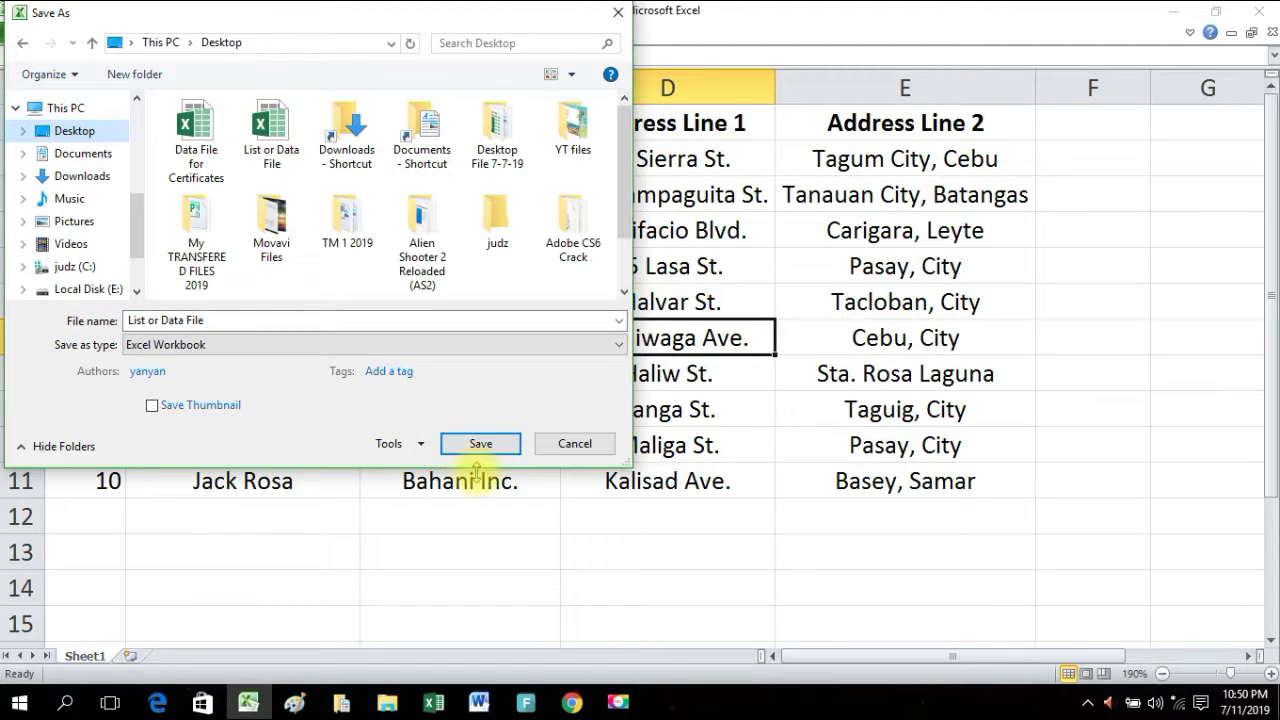
click(482, 441)
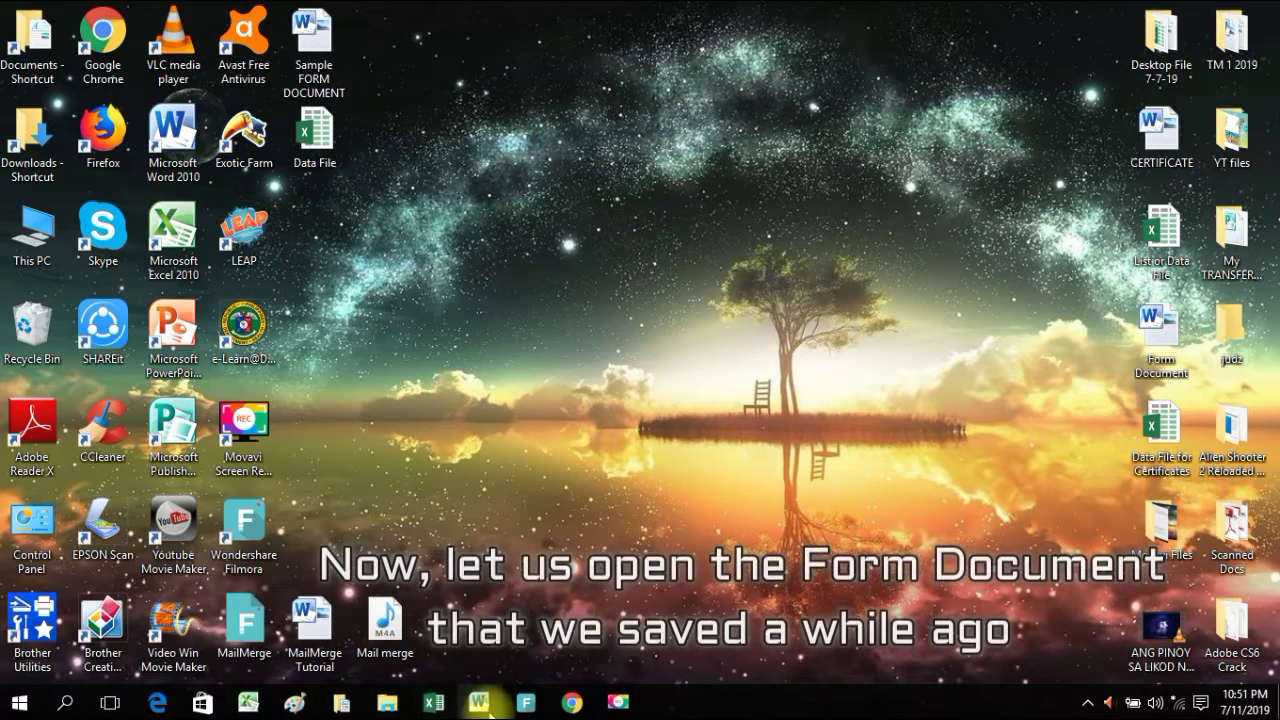
Switch to the Sample FORM DOCUMENT letter in Word and replace the sample recipient's name, company and address lines with blank lines.
mouse_move(483, 707)
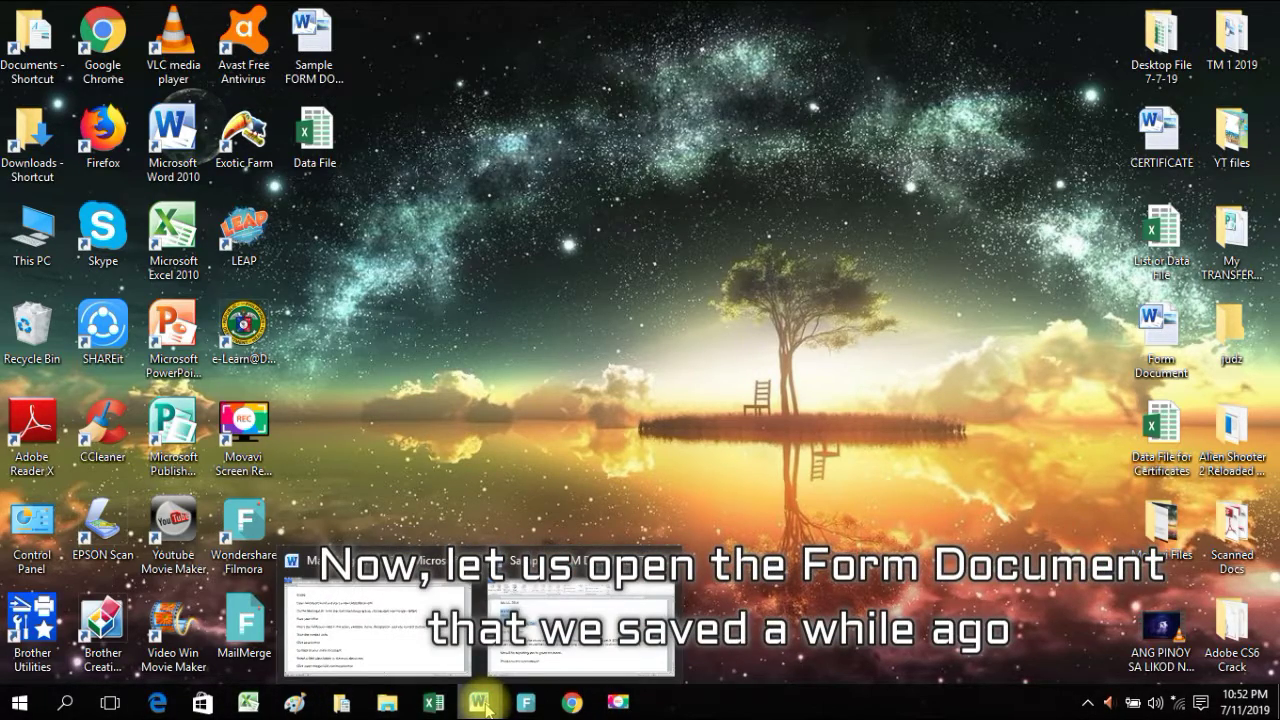
click(555, 610)
click(270, 313)
mouse_move(332, 318)
mouse_down()
mouse_move(97, 228)
mouse_move(337, 300)
mouse_move(347, 323)
mouse_up()
click(95, 258)
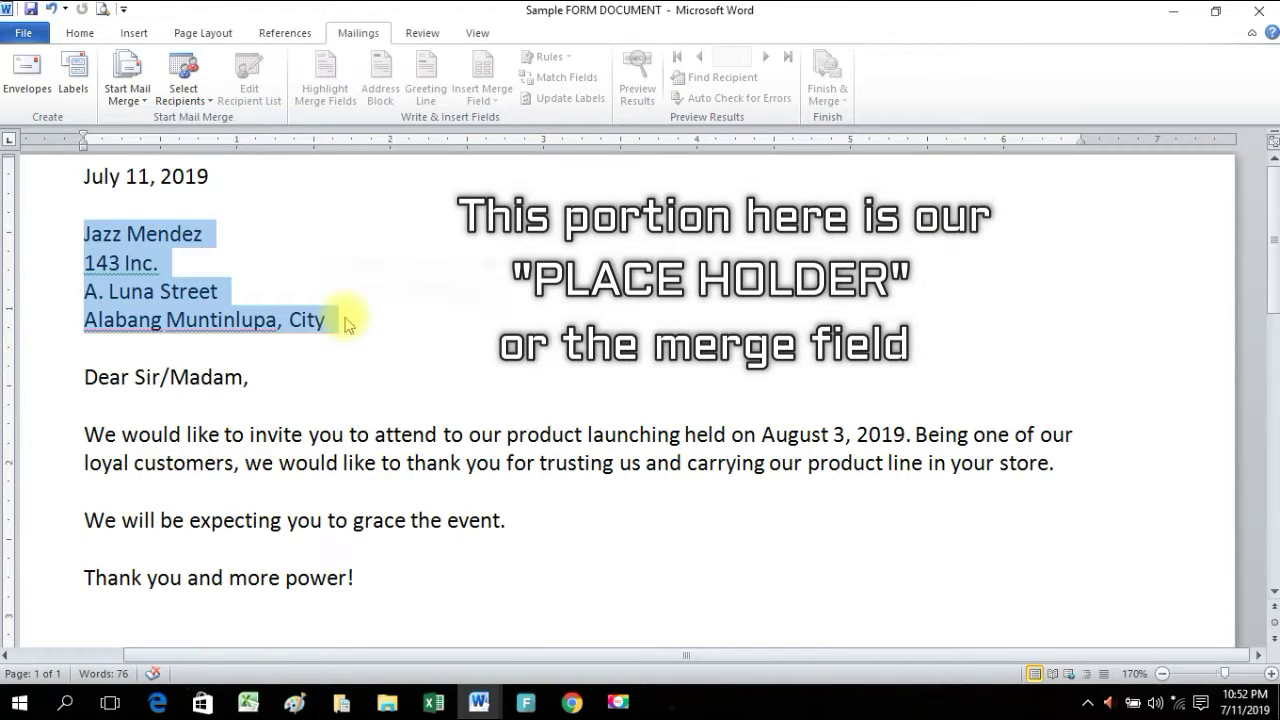
key(Delete)
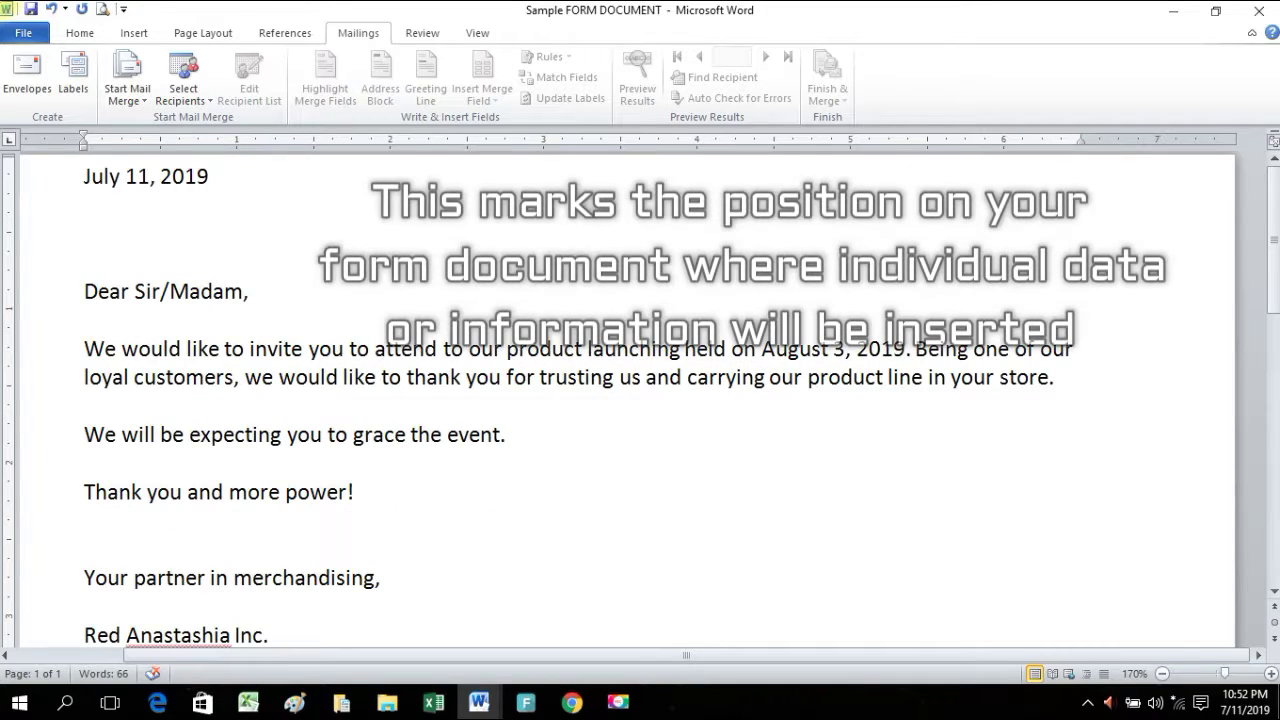
key(Return)
key(Return)
click(152, 216)
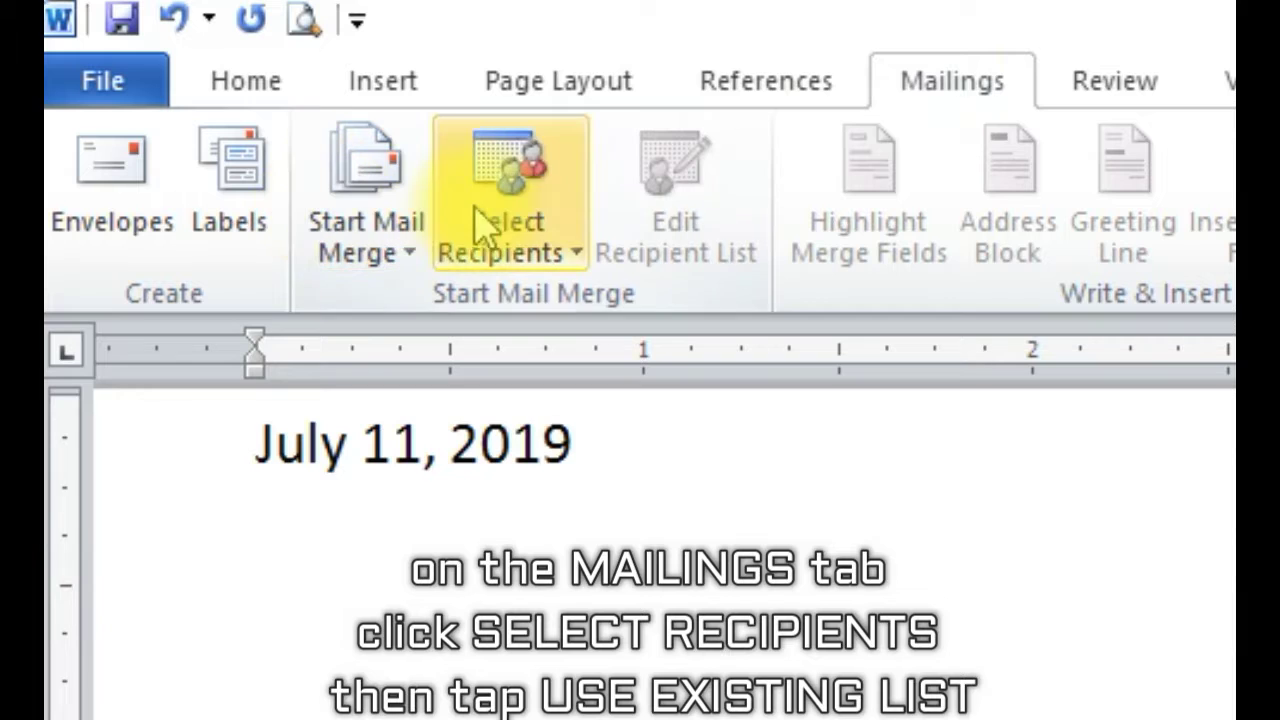
Connect the letter to the existing recipient list Data File on the Desktop, using table Sheet1$ with its first row as column headers.
click(487, 214)
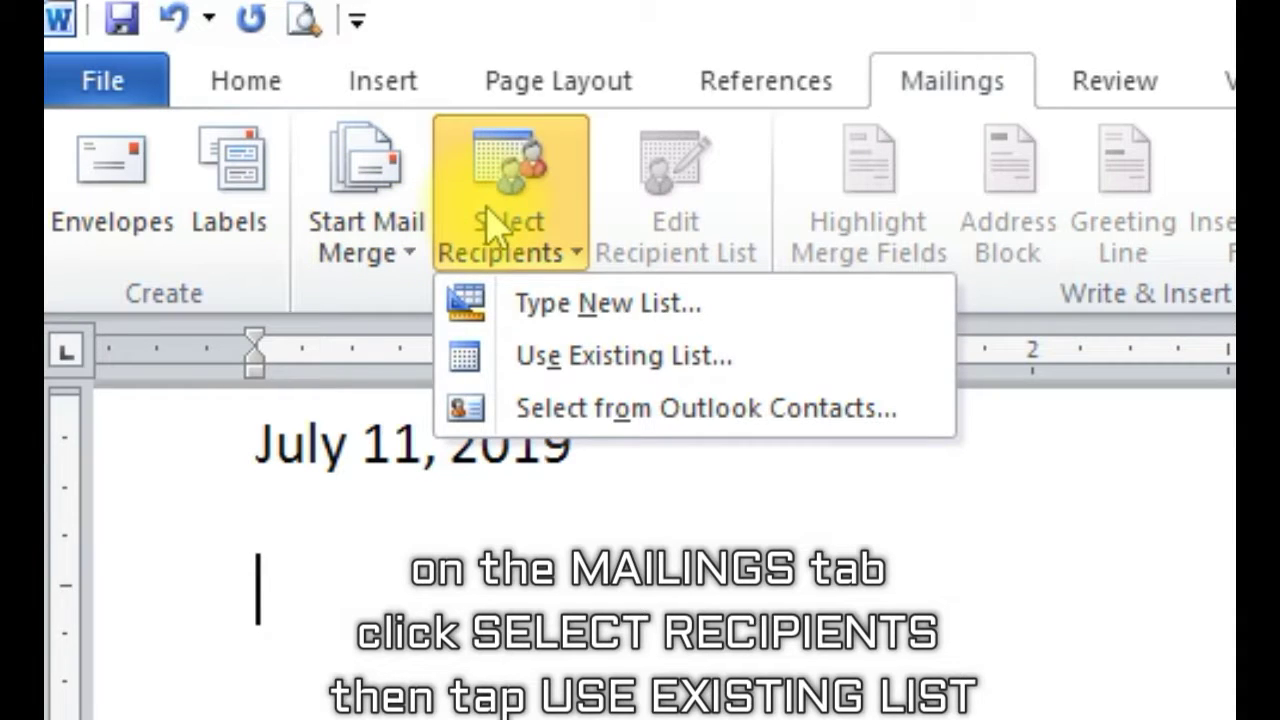
click(587, 362)
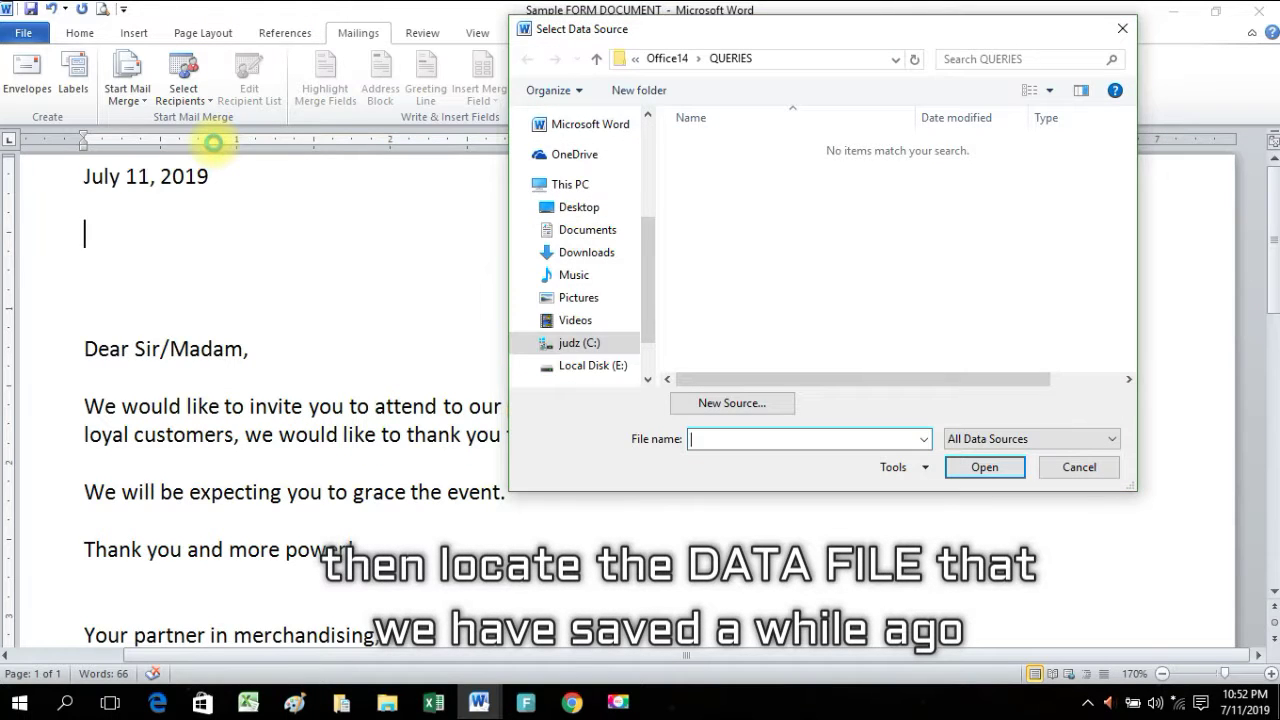
click(580, 207)
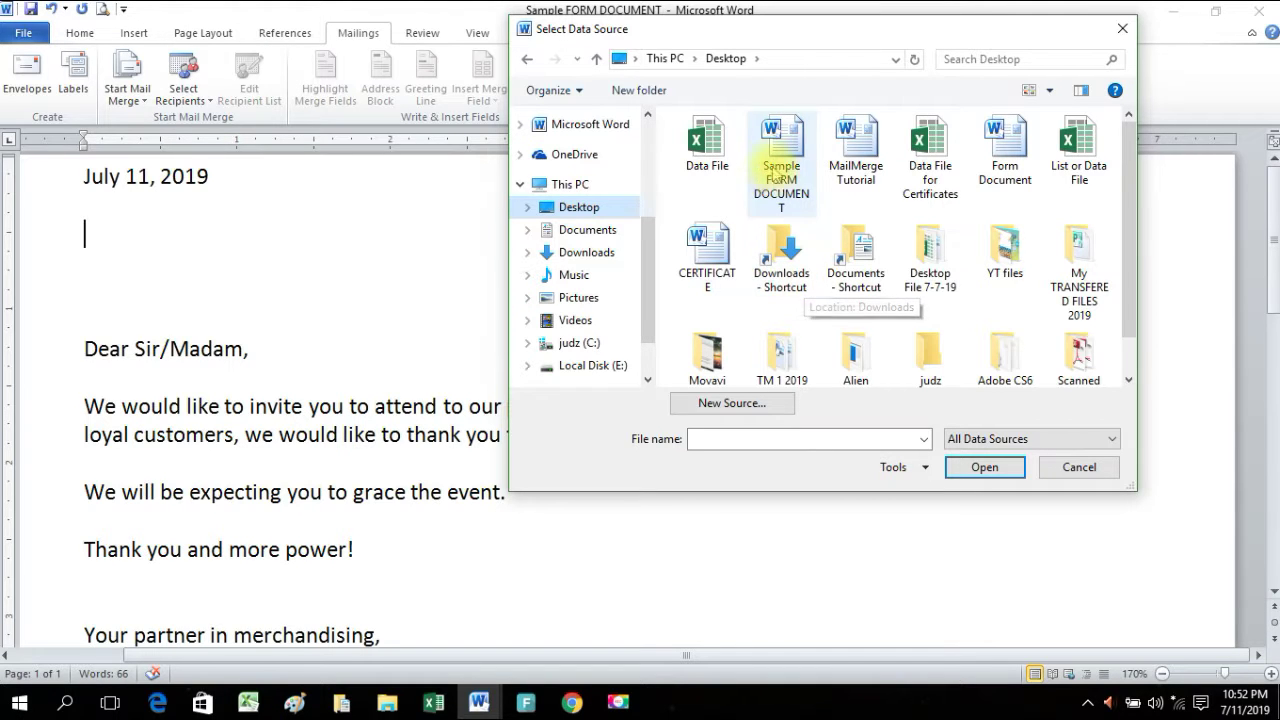
click(718, 145)
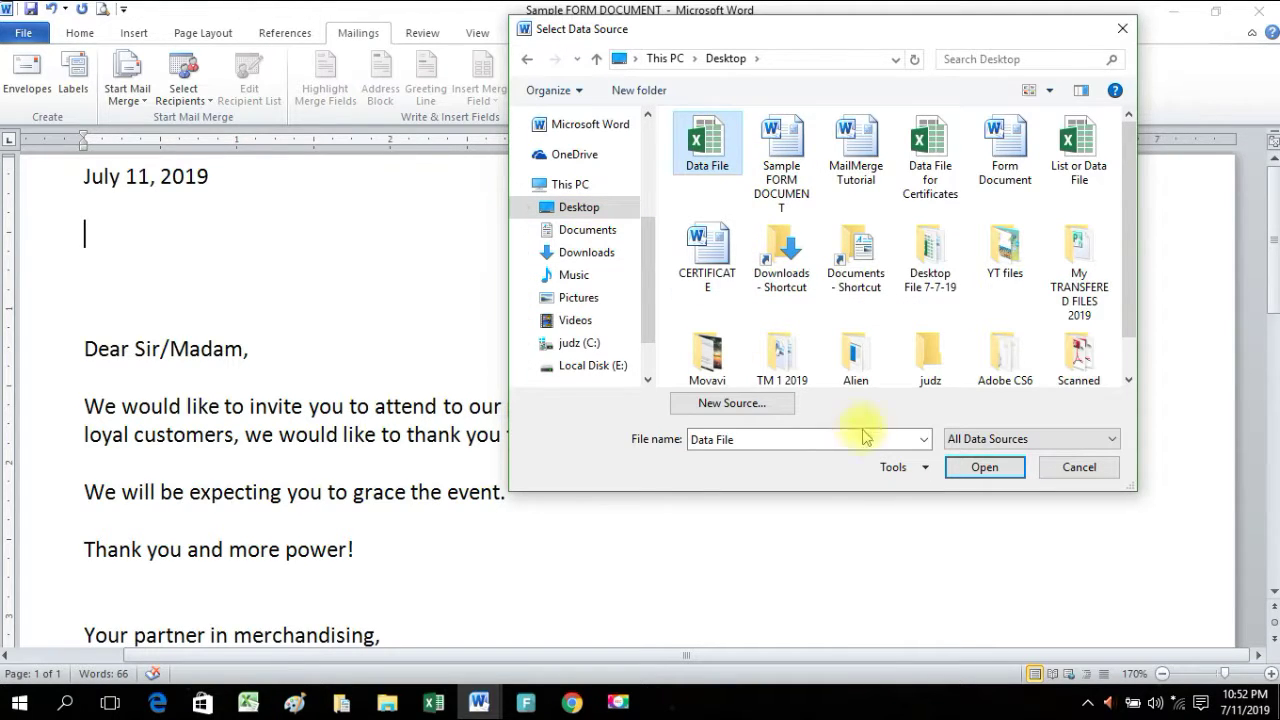
click(965, 468)
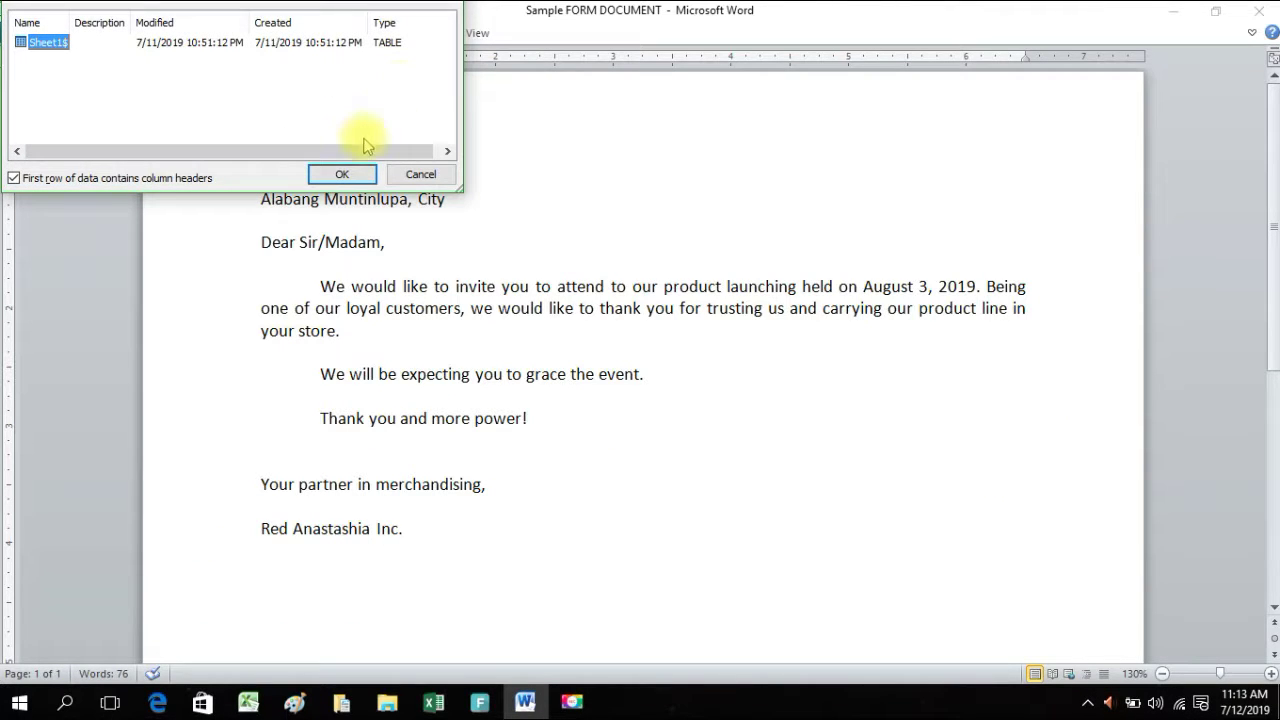
click(340, 174)
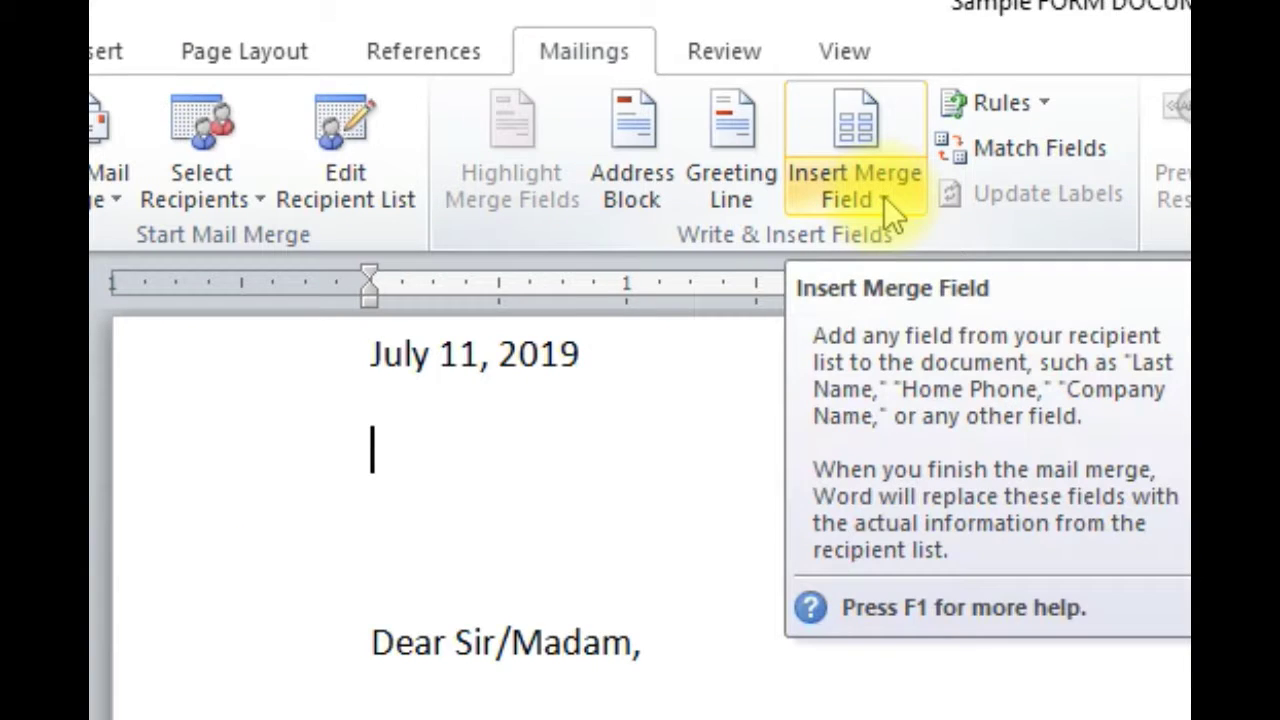
Insert the Name and Company merge fields on separate lines below the date.
click(884, 197)
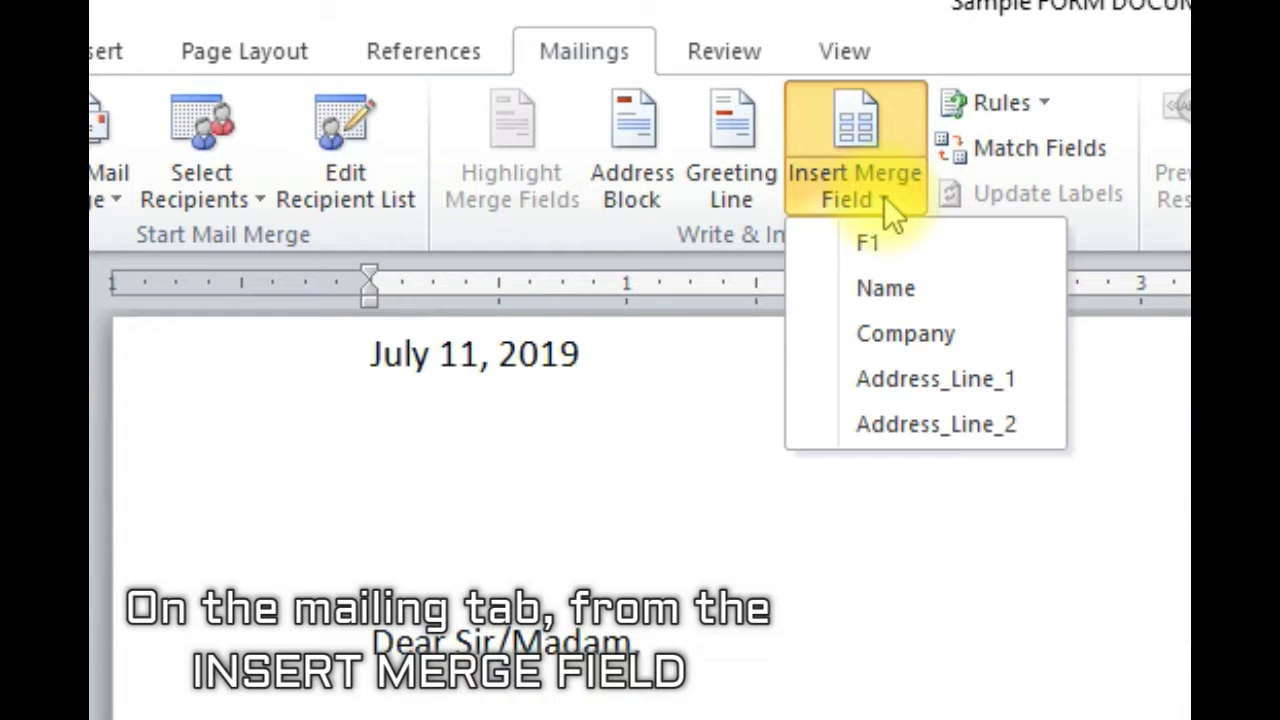
click(878, 289)
drag(512, 451, 320, 480)
click(531, 466)
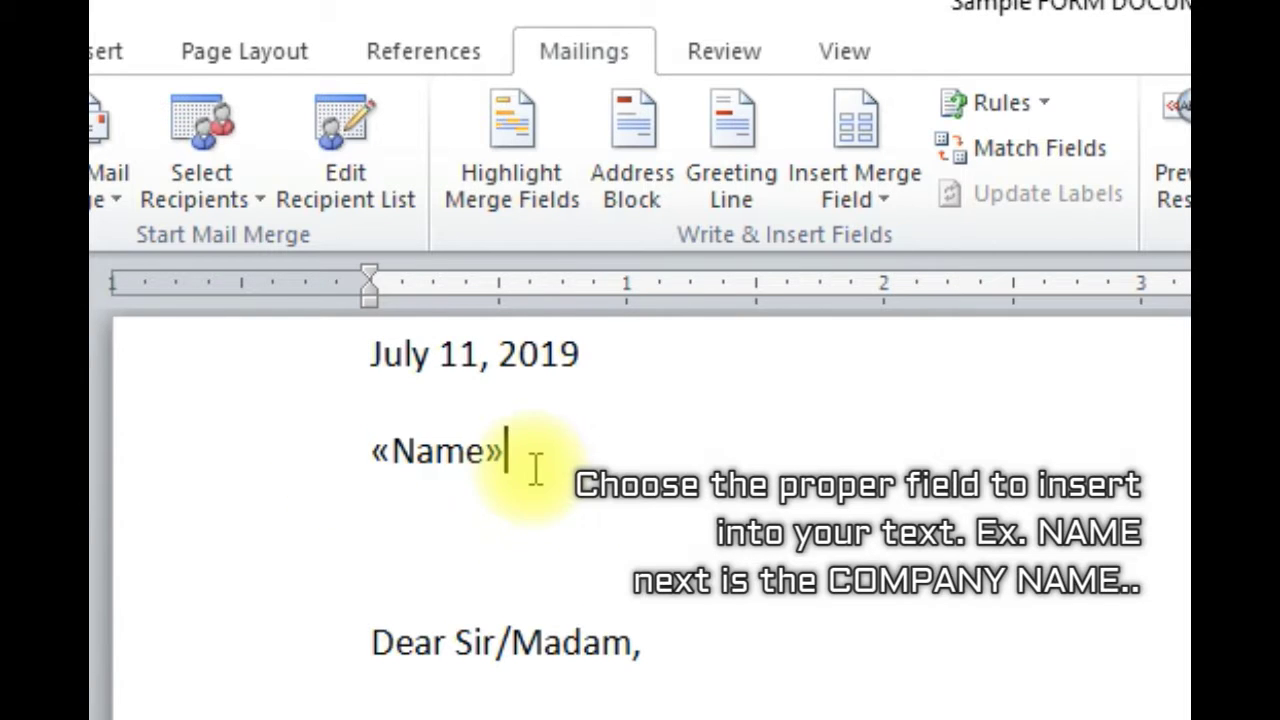
key(Return)
click(858, 199)
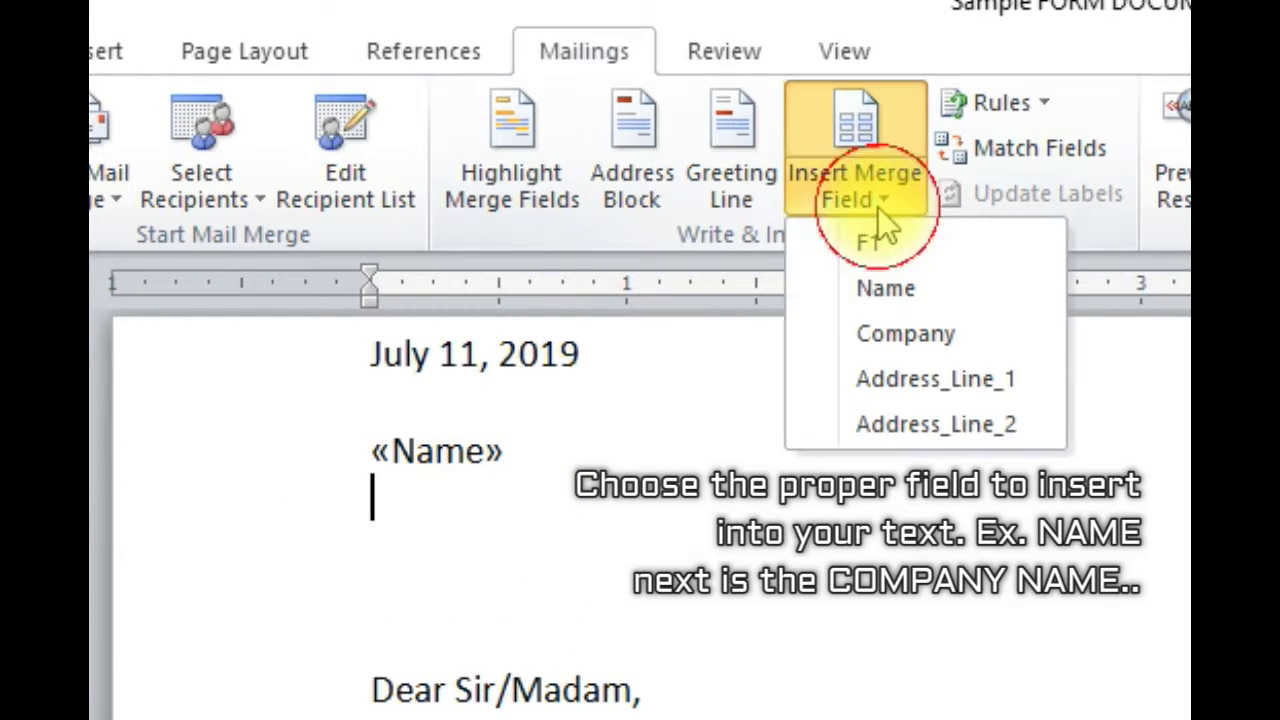
click(900, 336)
key(Return)
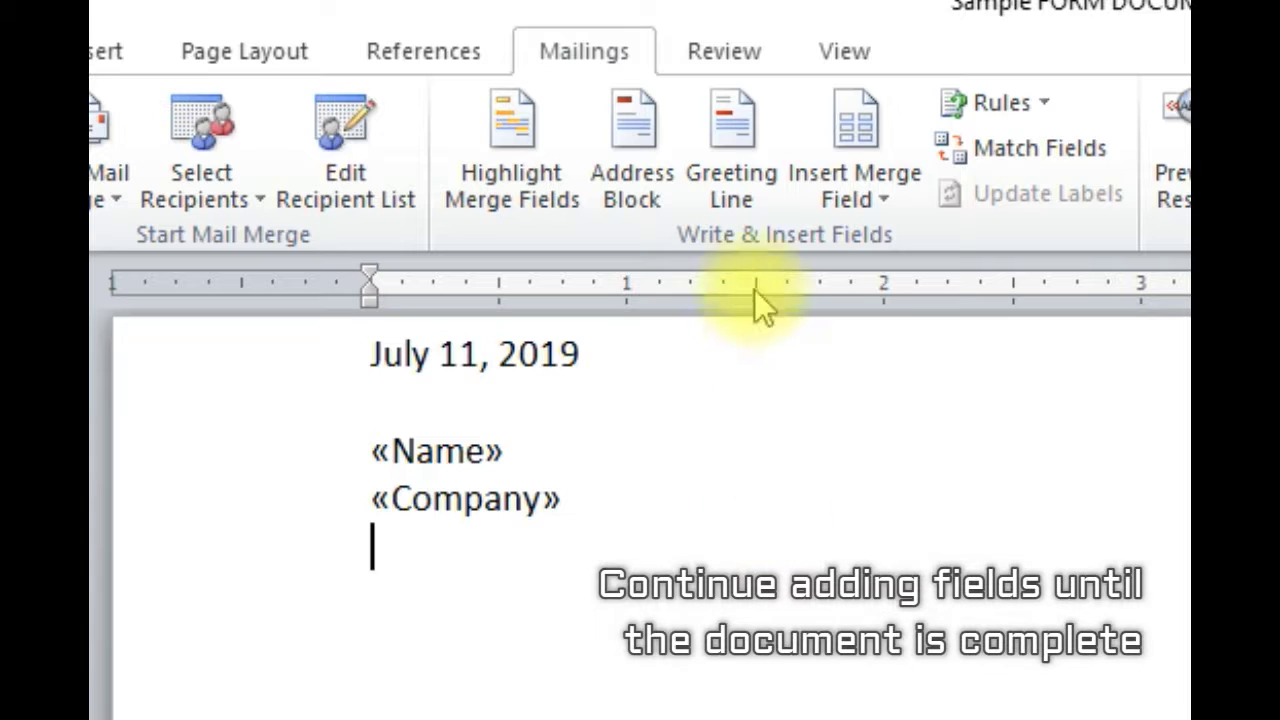
Insert the Address_Line_1 and Address_Line_2 merge fields on separate lines below Company and remove surplus blank lines above the greeting.
click(885, 193)
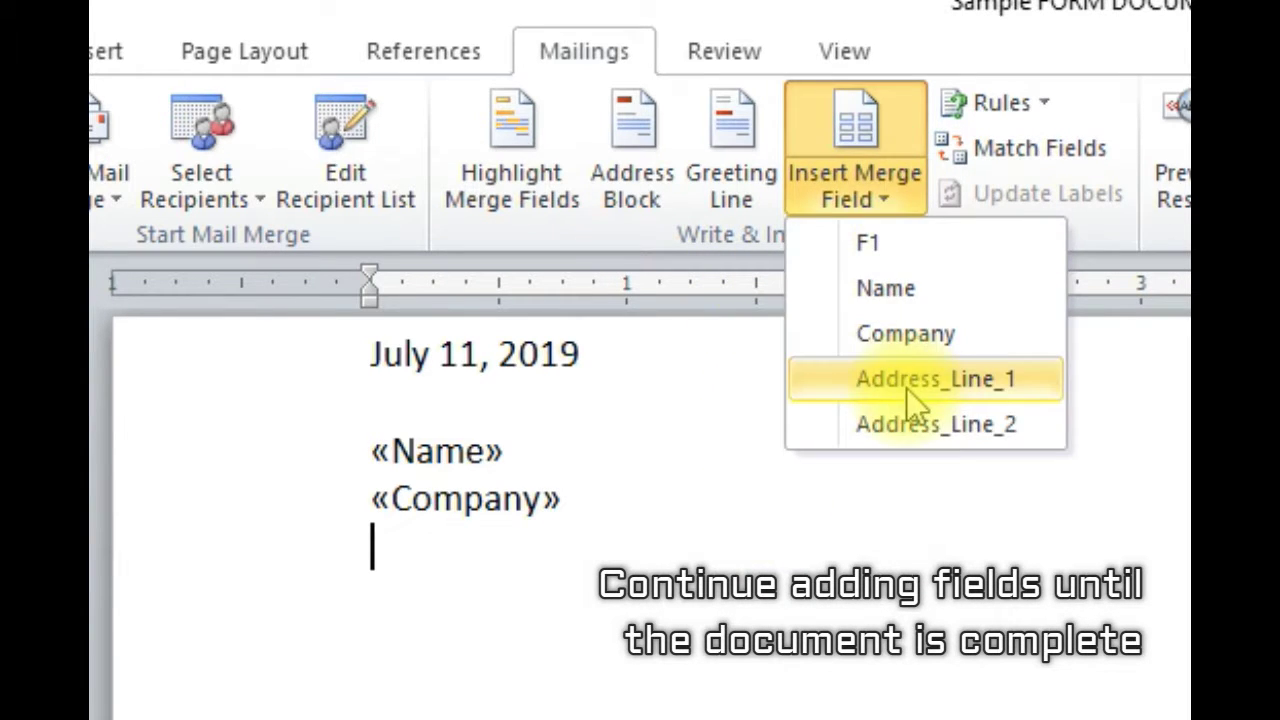
click(900, 380)
key(Return)
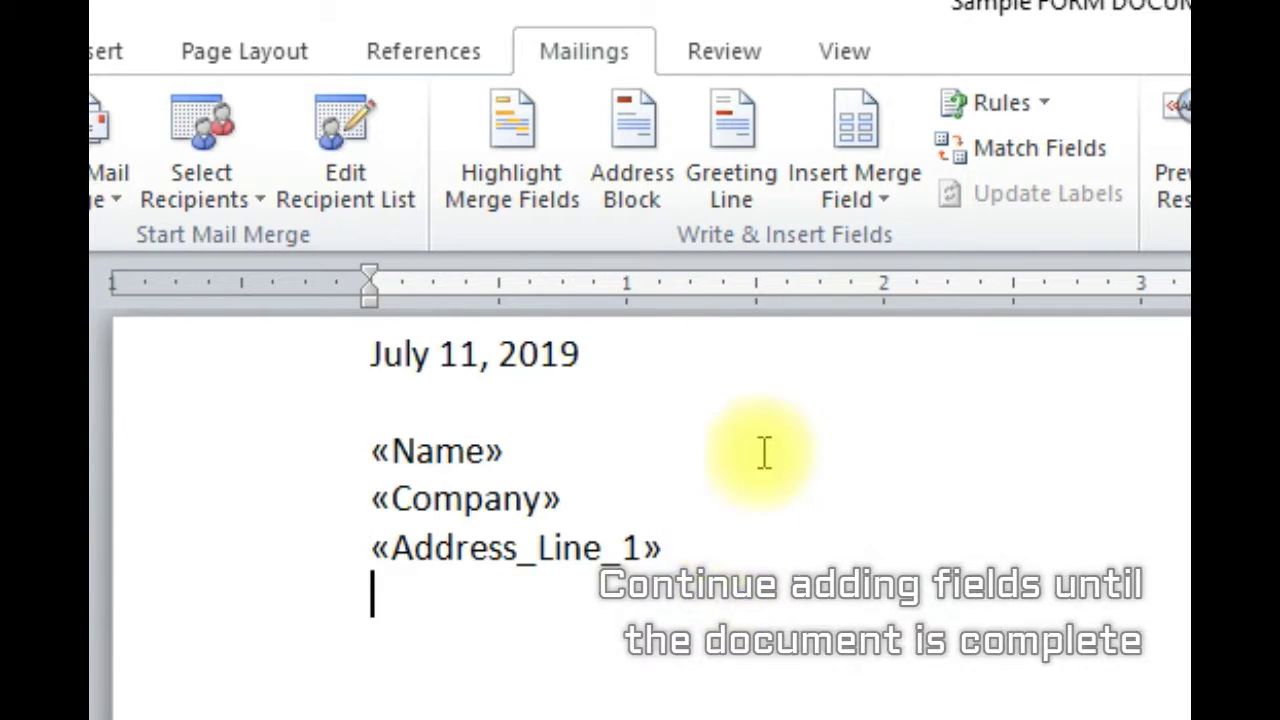
click(873, 184)
click(920, 406)
key(Return)
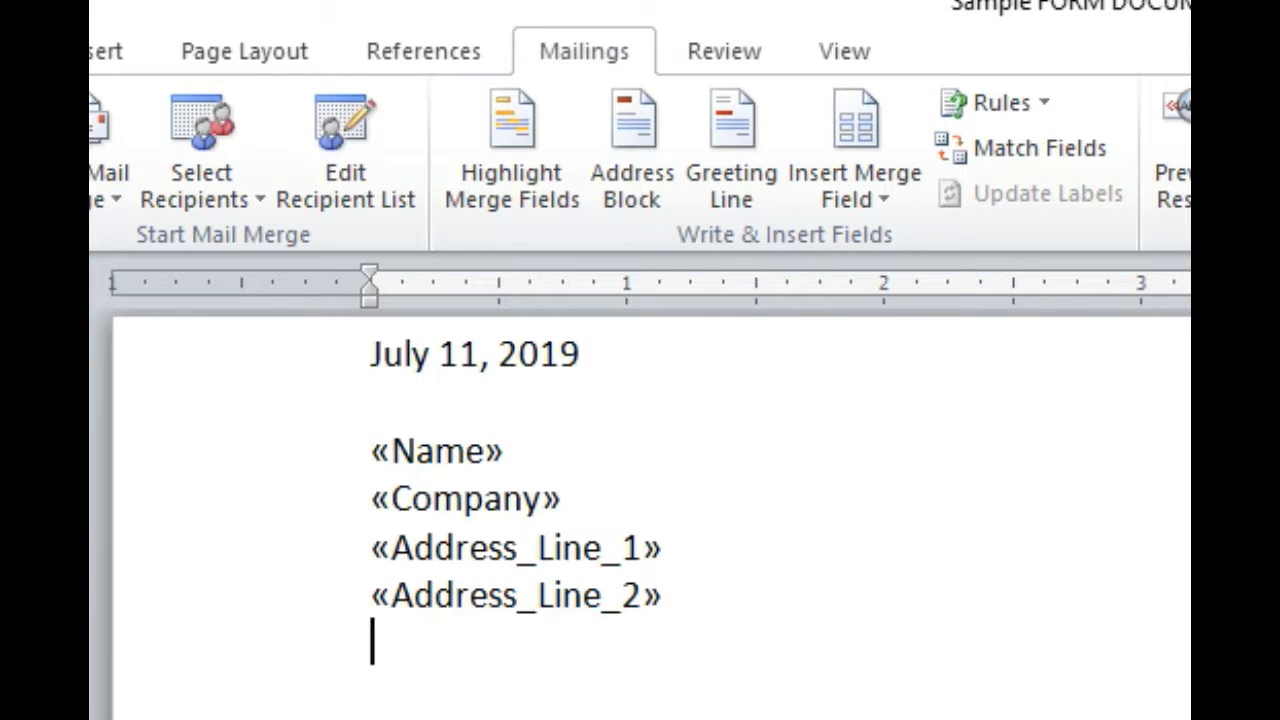
drag(672, 600, 300, 457)
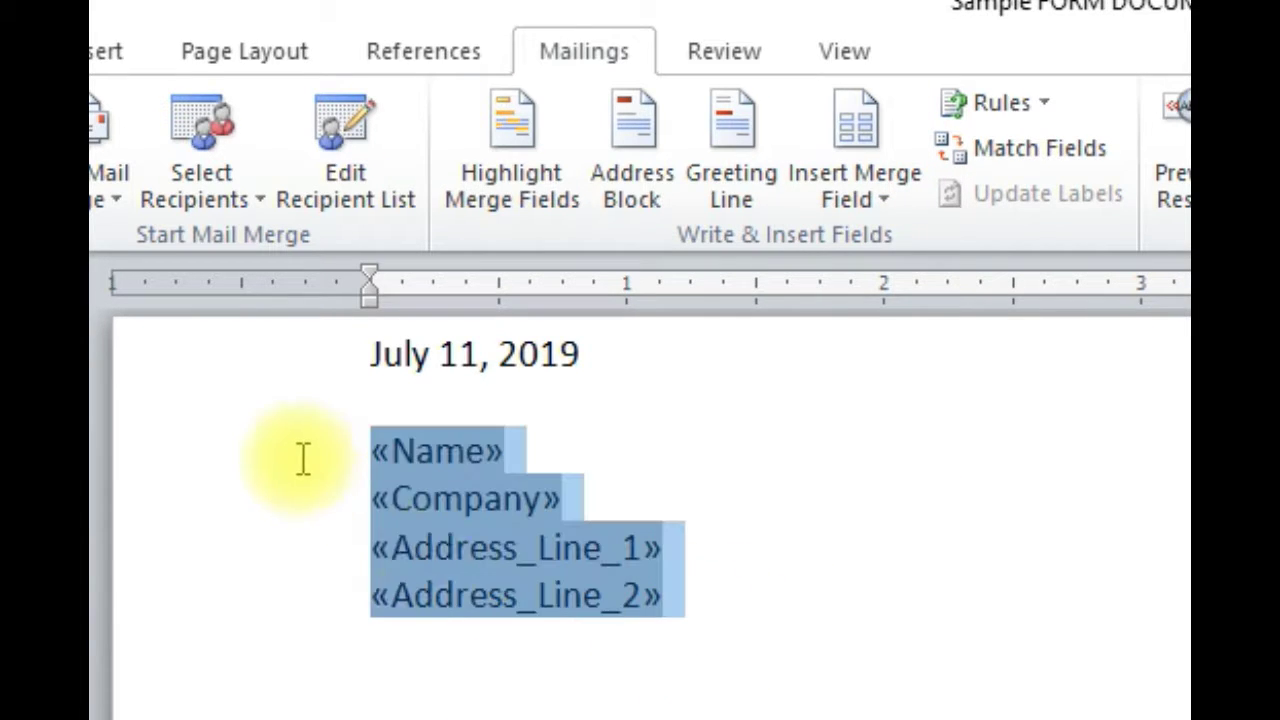
click(669, 690)
key(BackSpace)
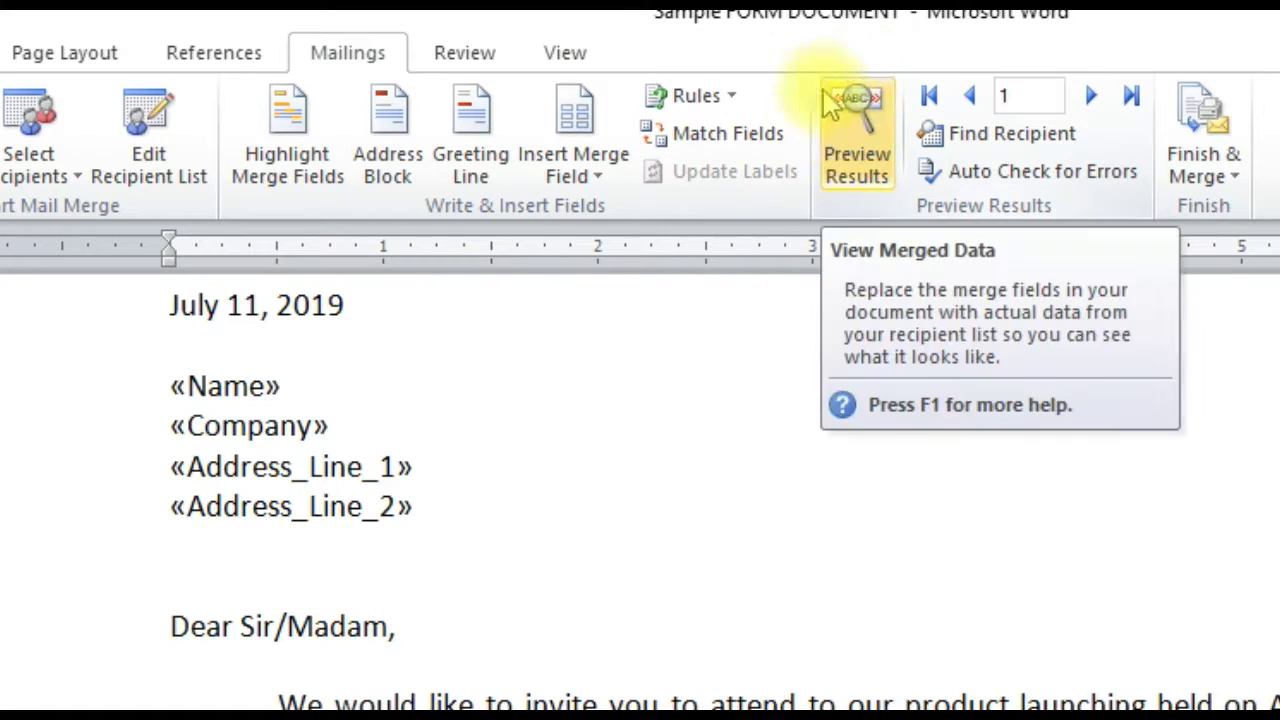
Preview the merged results and go through the letters one by one up to record 10.
click(858, 110)
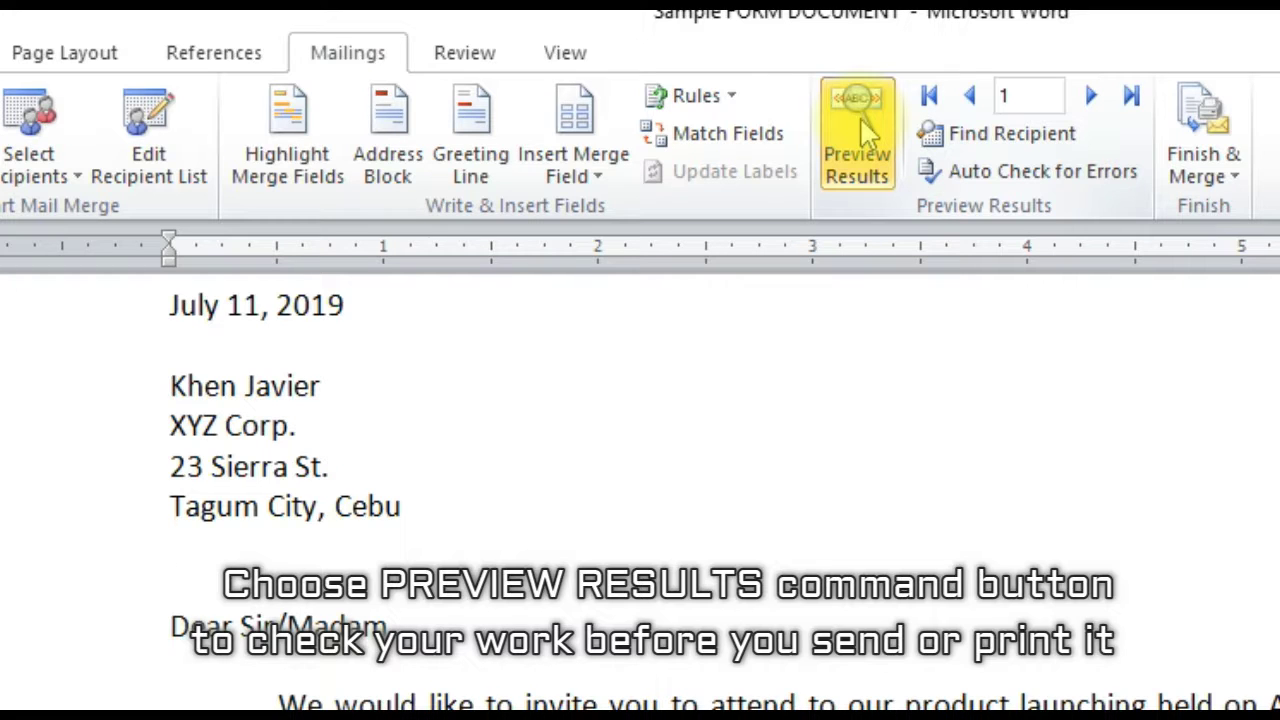
click(862, 120)
click(862, 120)
click(1092, 95)
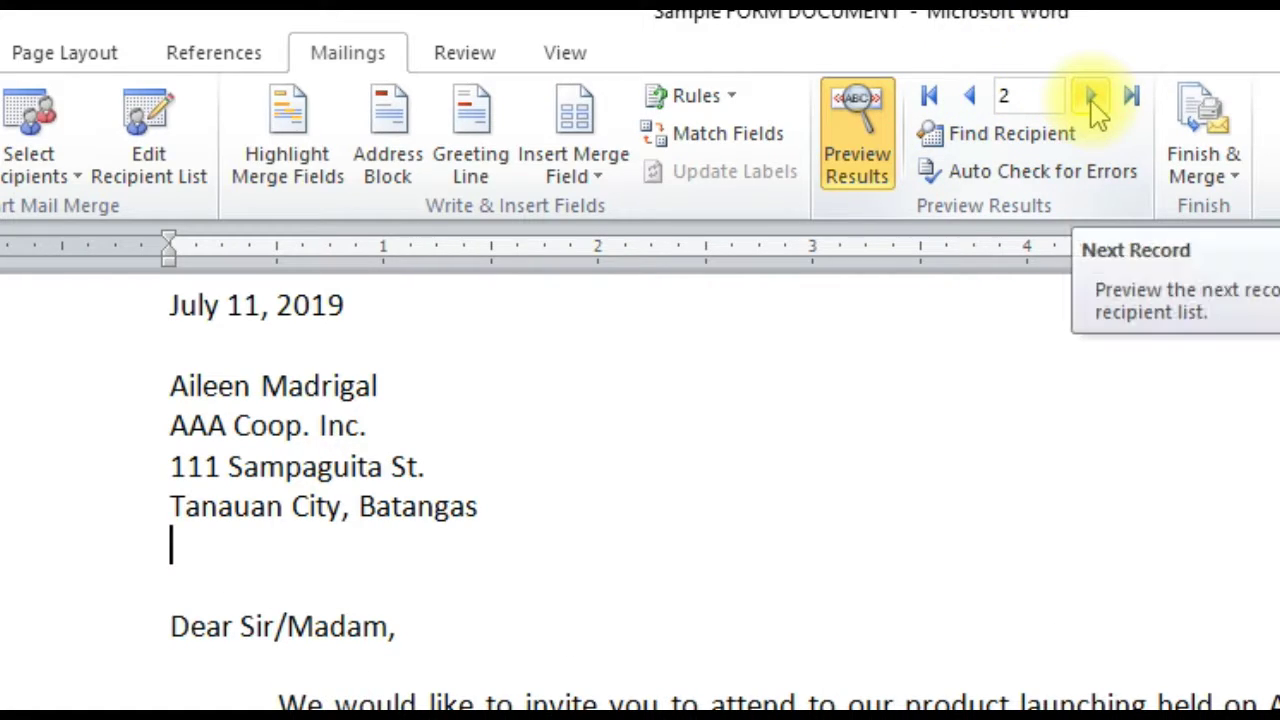
click(1092, 97)
click(1092, 97)
click(1092, 97)
click(1092, 97)
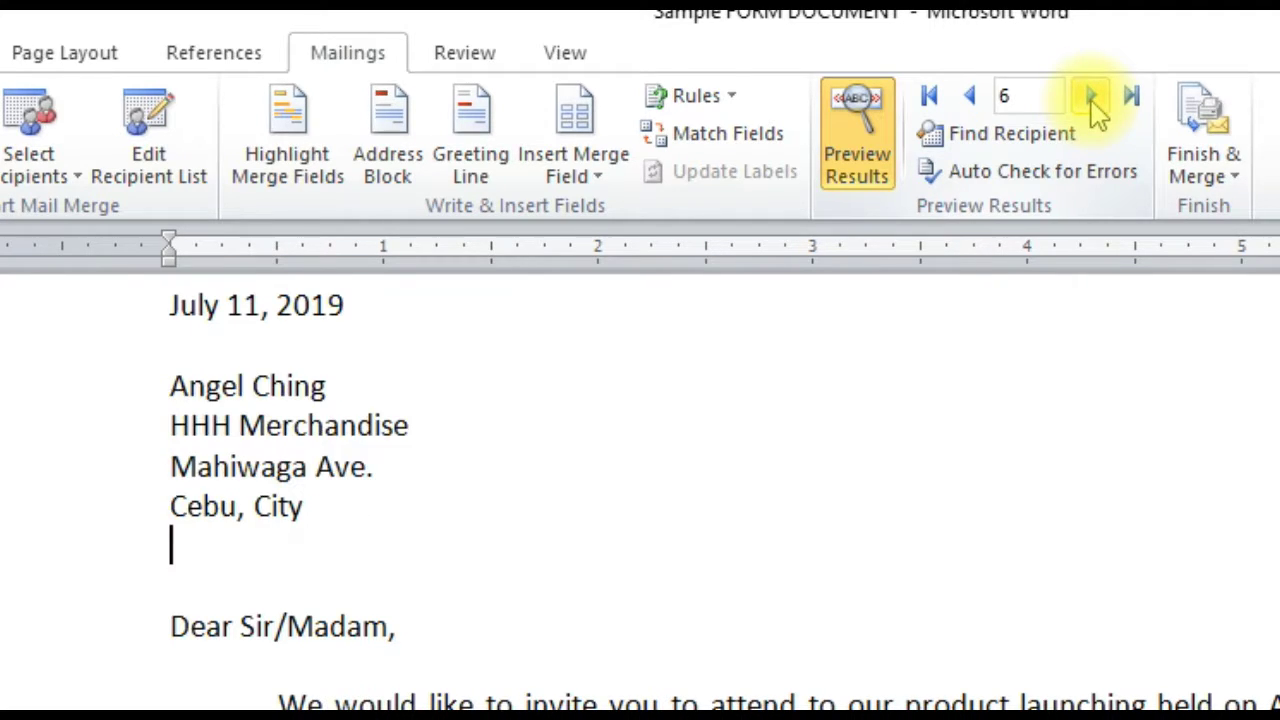
click(1092, 97)
click(1092, 97)
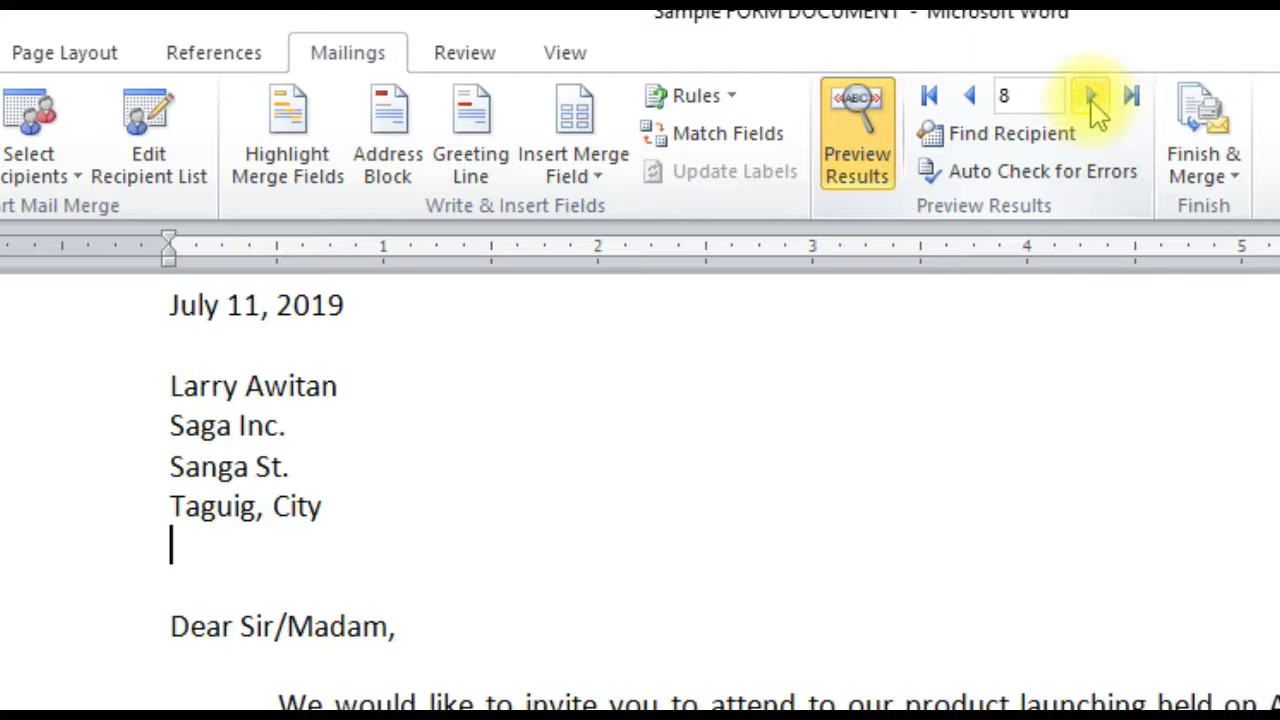
click(1092, 97)
click(1092, 97)
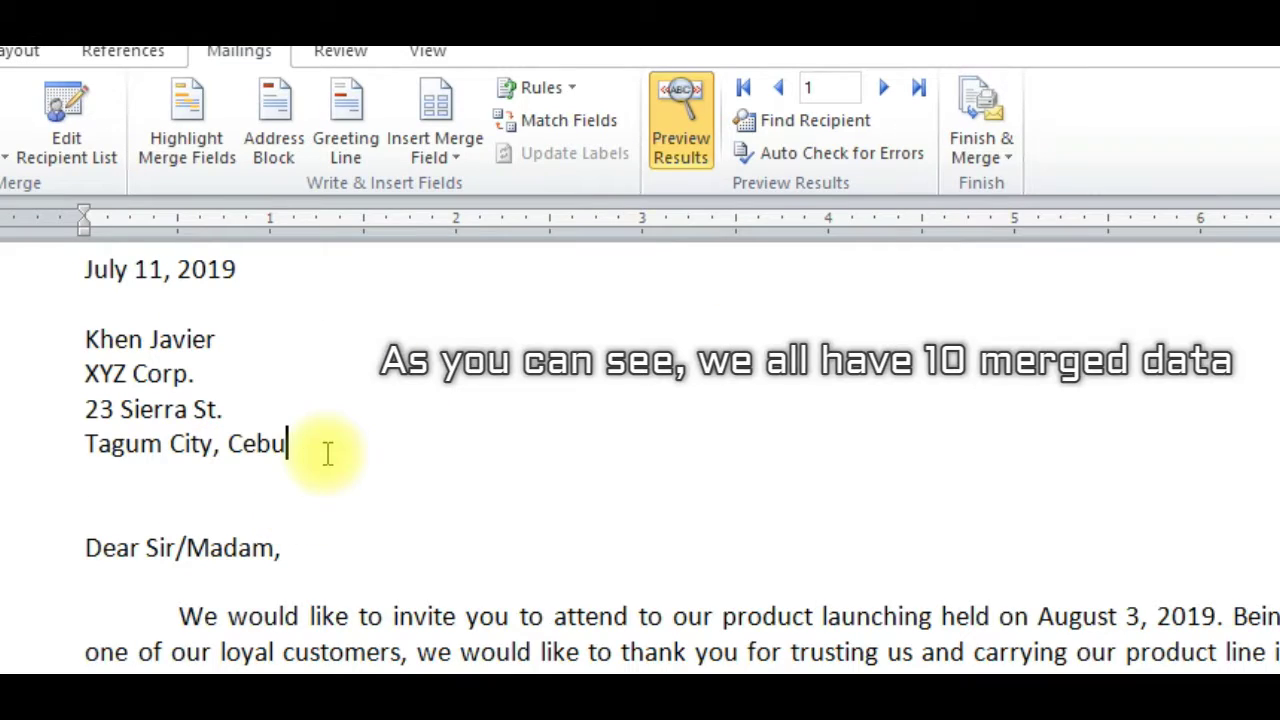
Start merging the letters to the printer and try a record range from 3 to 10.
click(985, 152)
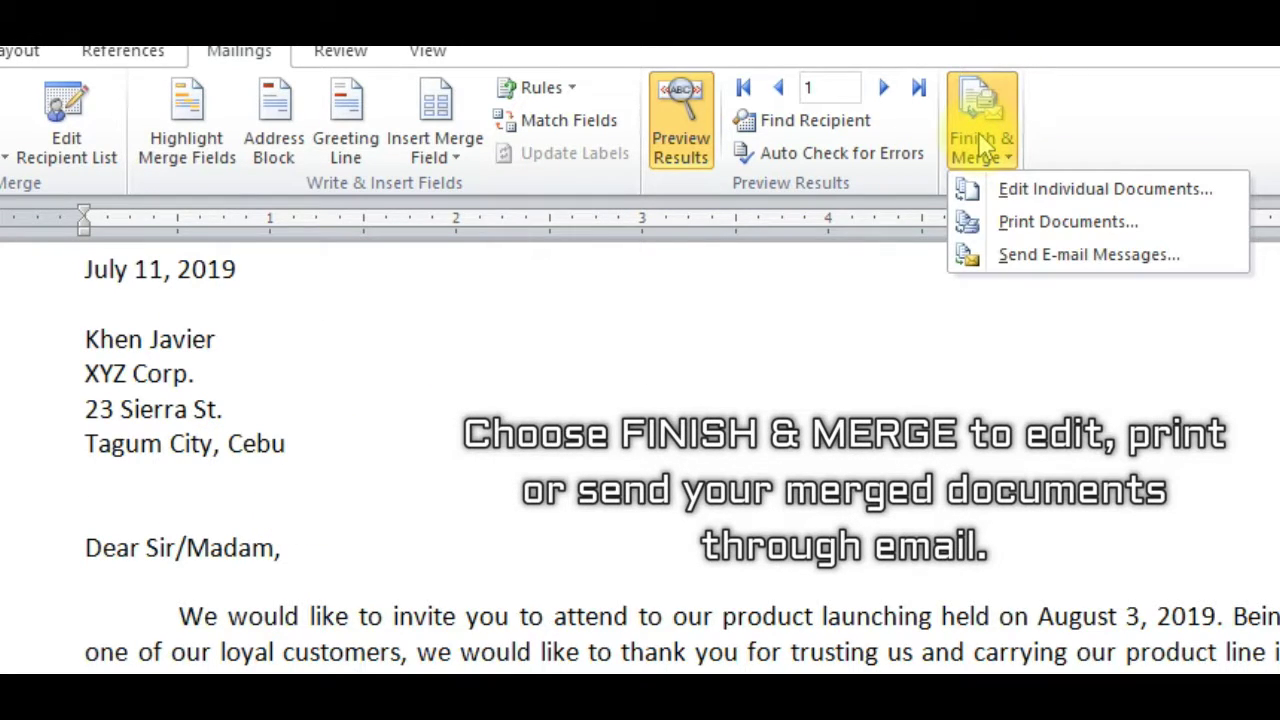
click(1025, 224)
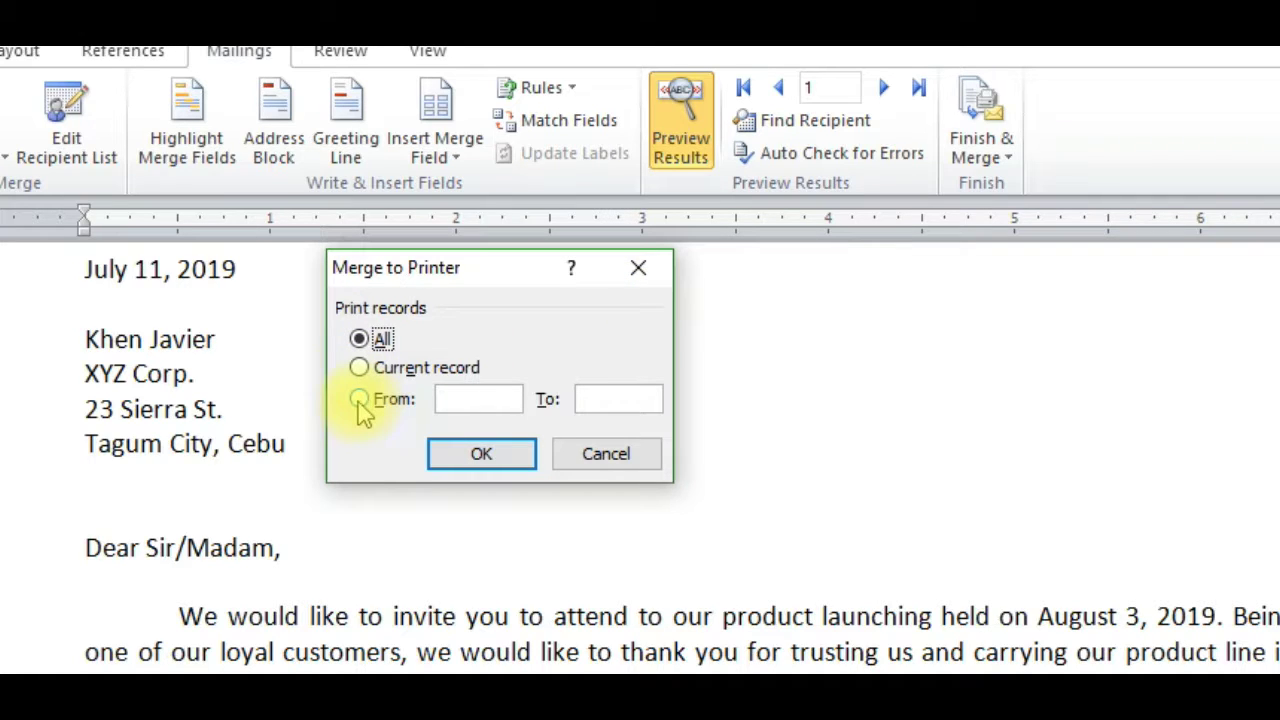
click(359, 401)
click(360, 340)
click(359, 399)
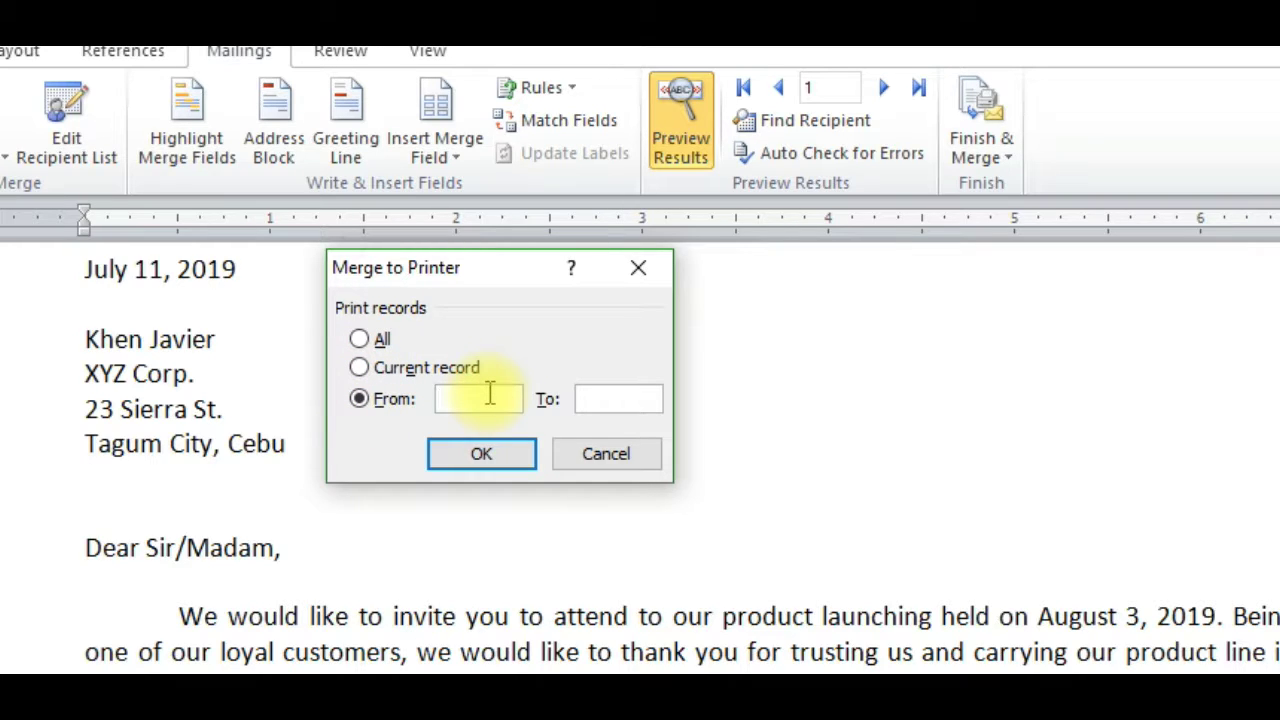
text(3)
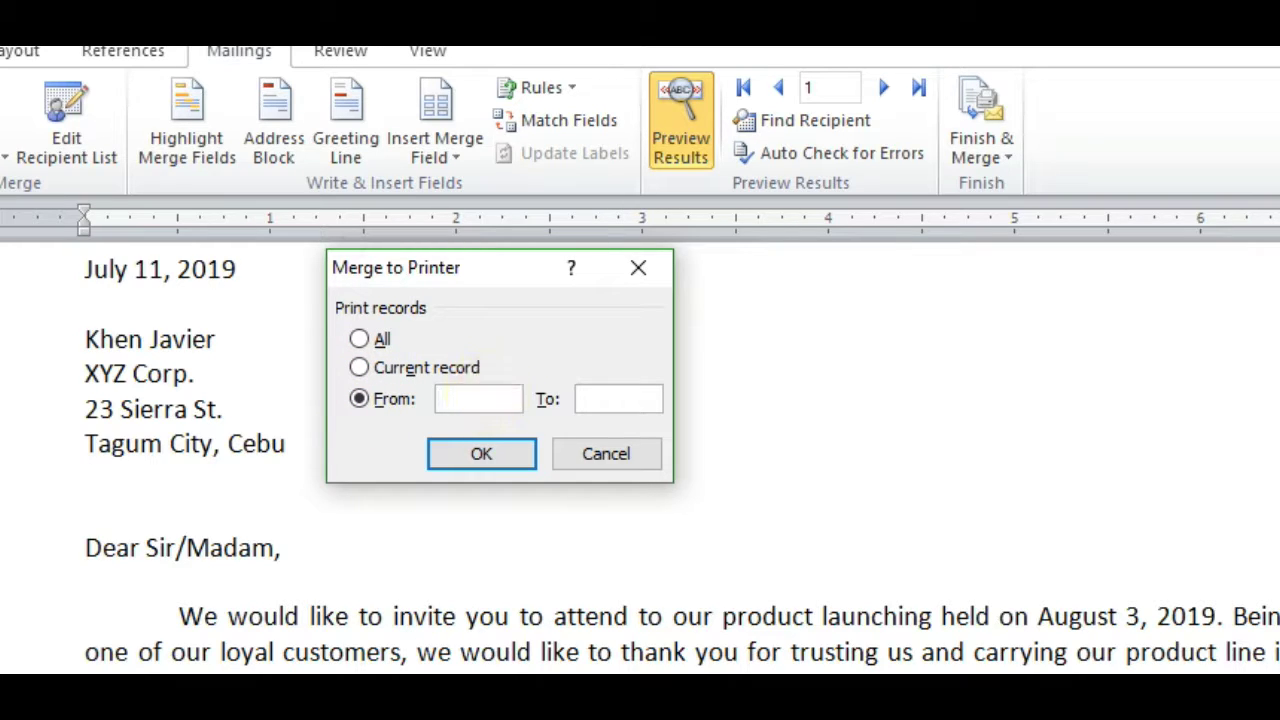
click(634, 397)
text(10)
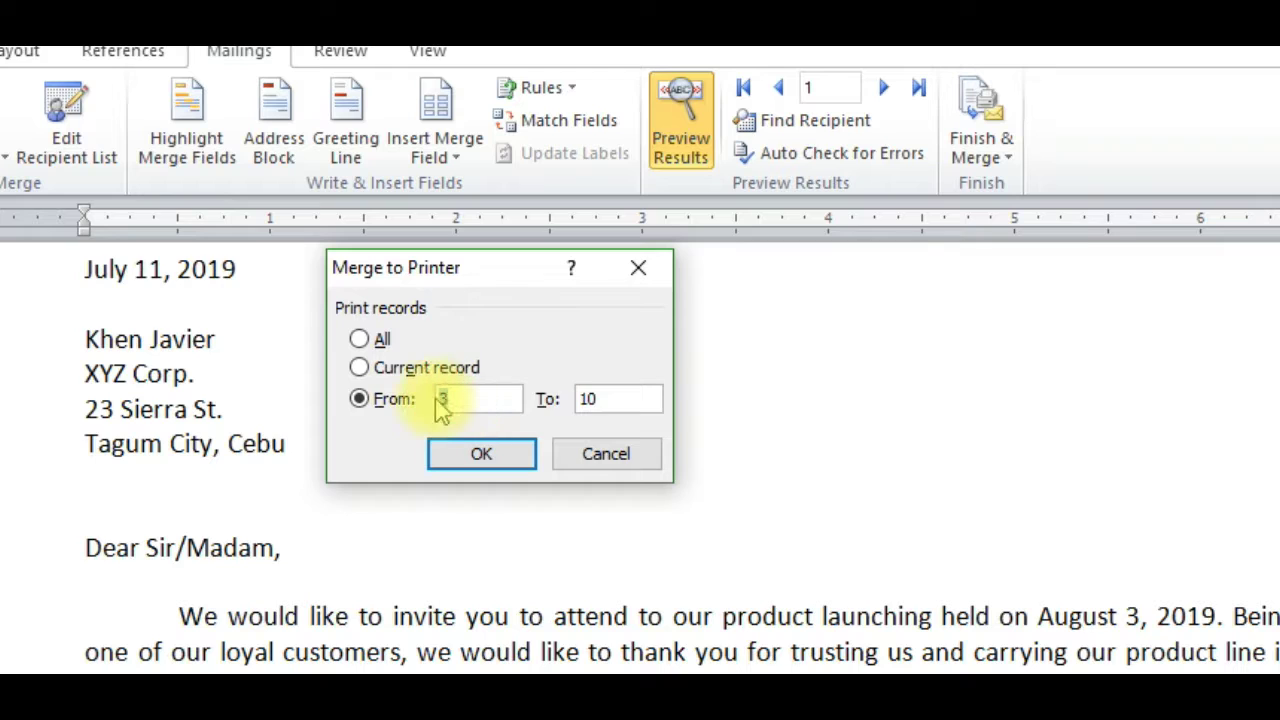
double_click(614, 398)
Set the print merge to all records and print the letters on the Brother DCP-J105.
click(359, 339)
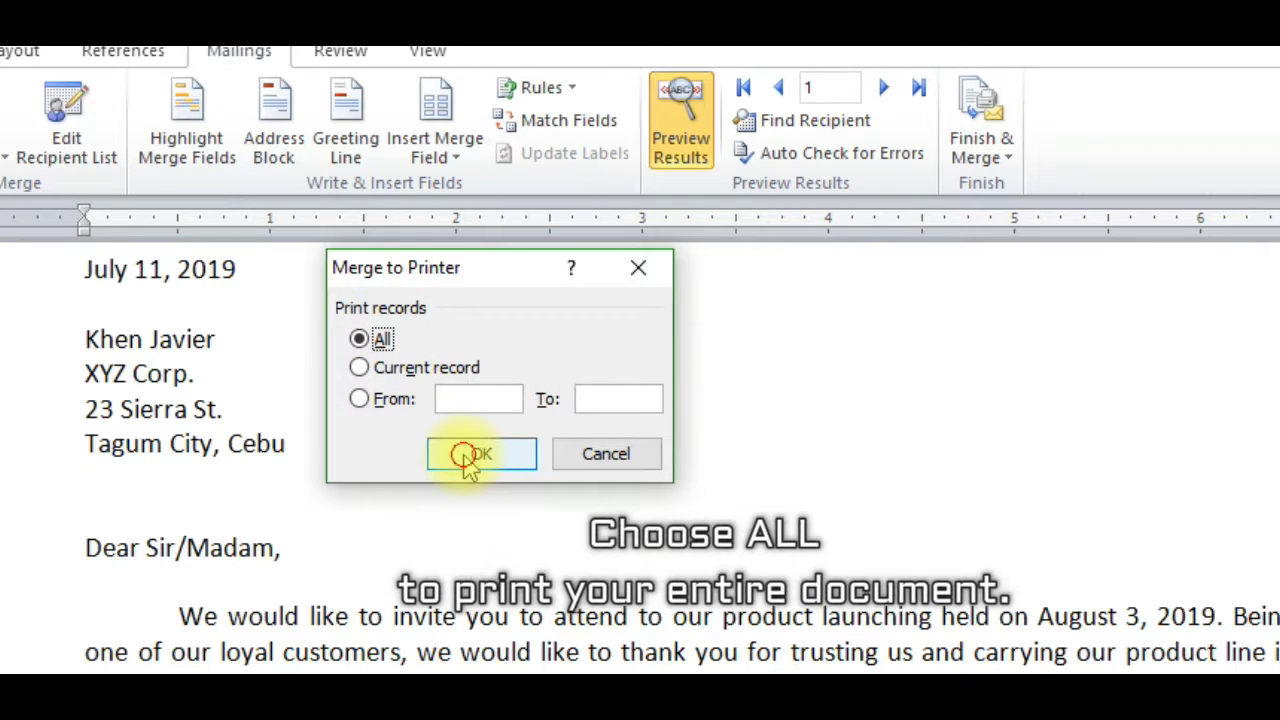
click(472, 462)
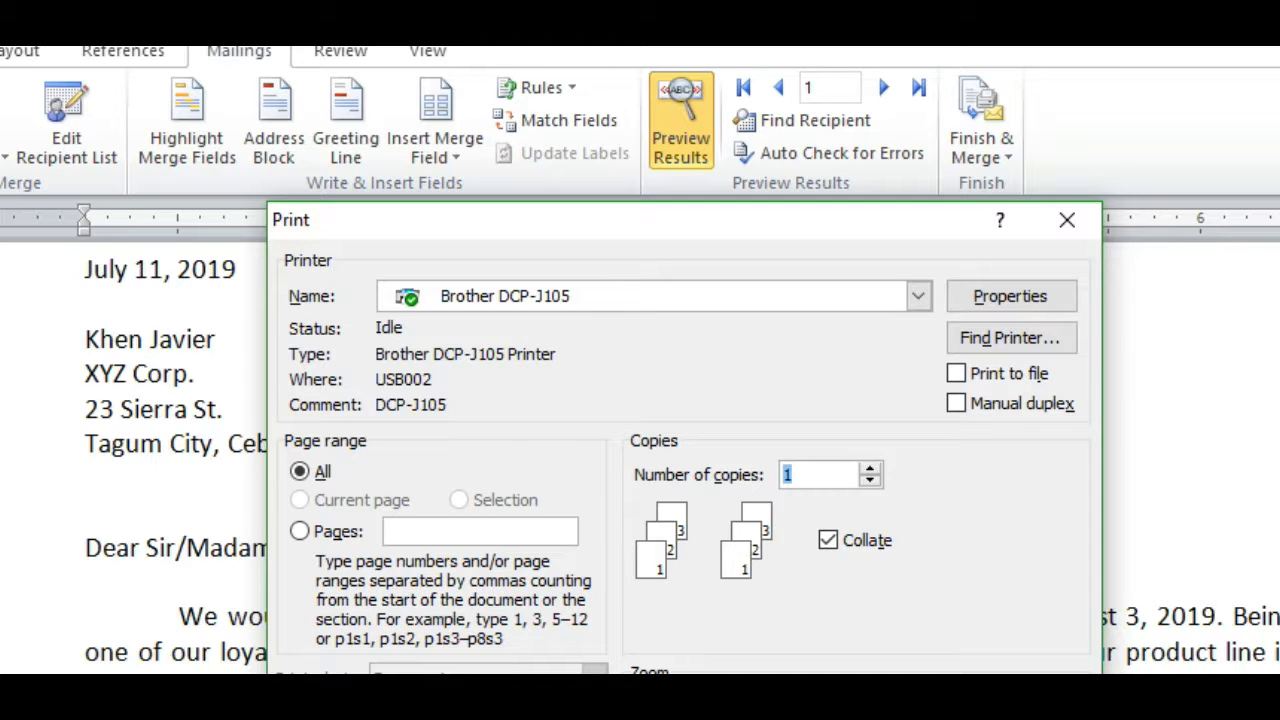
key(Return)
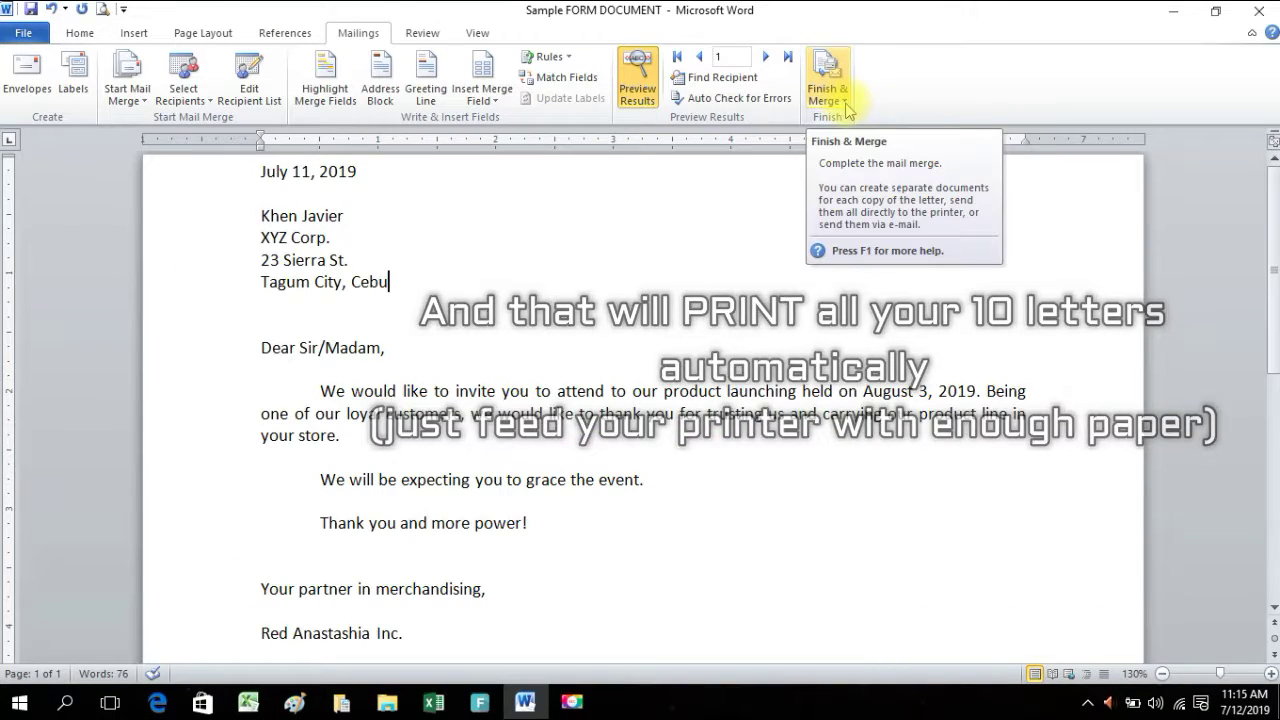
Start merging the letters to e-mail, with Attachment as the mail format and Name as the recipient field.
click(821, 97)
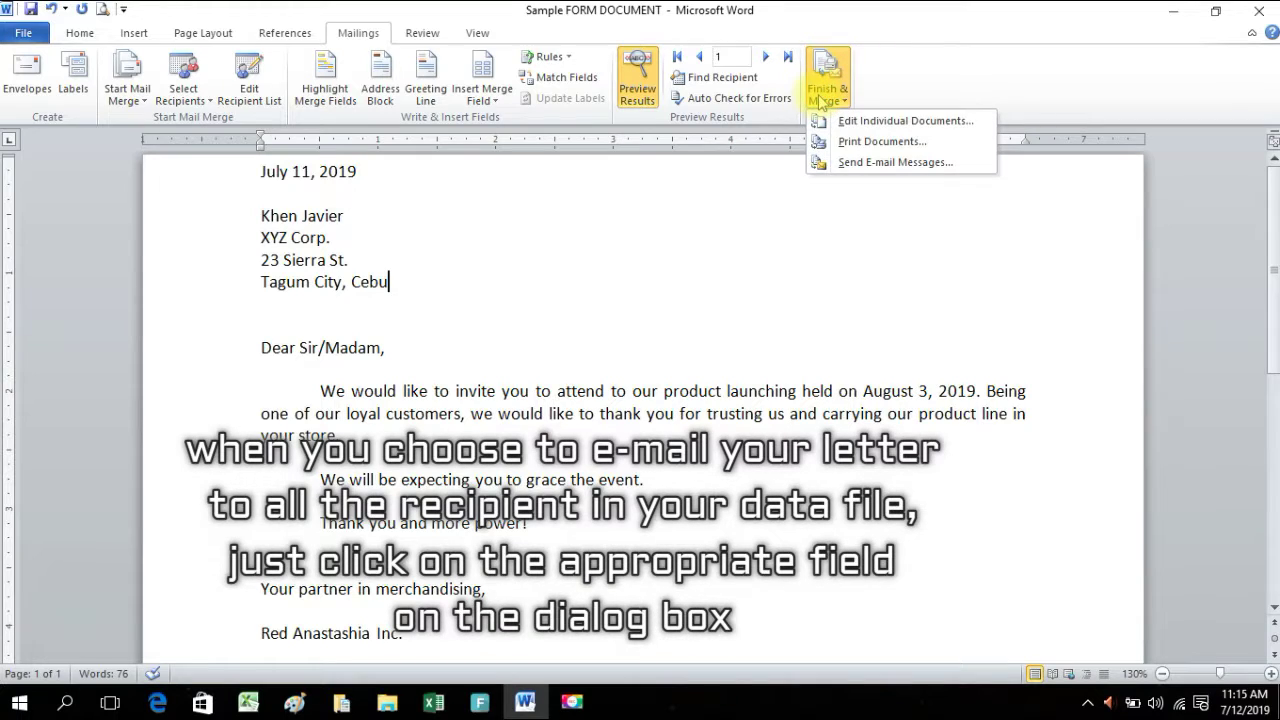
click(848, 163)
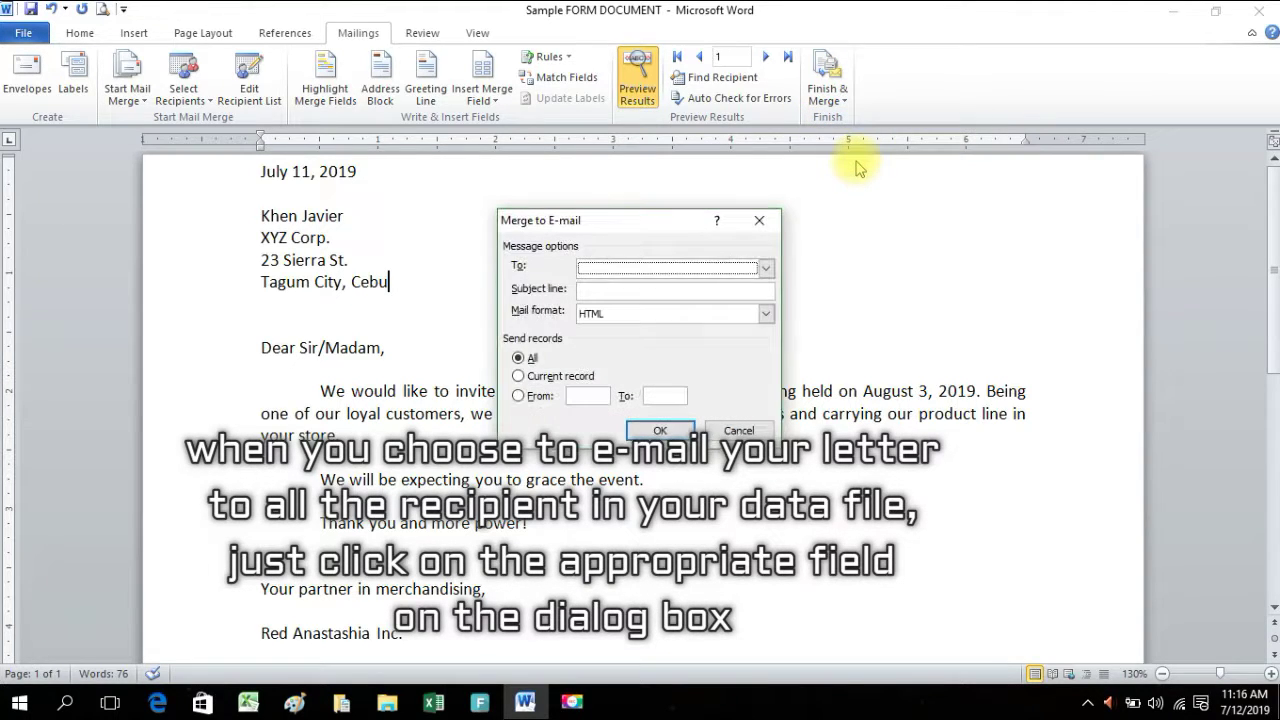
click(765, 268)
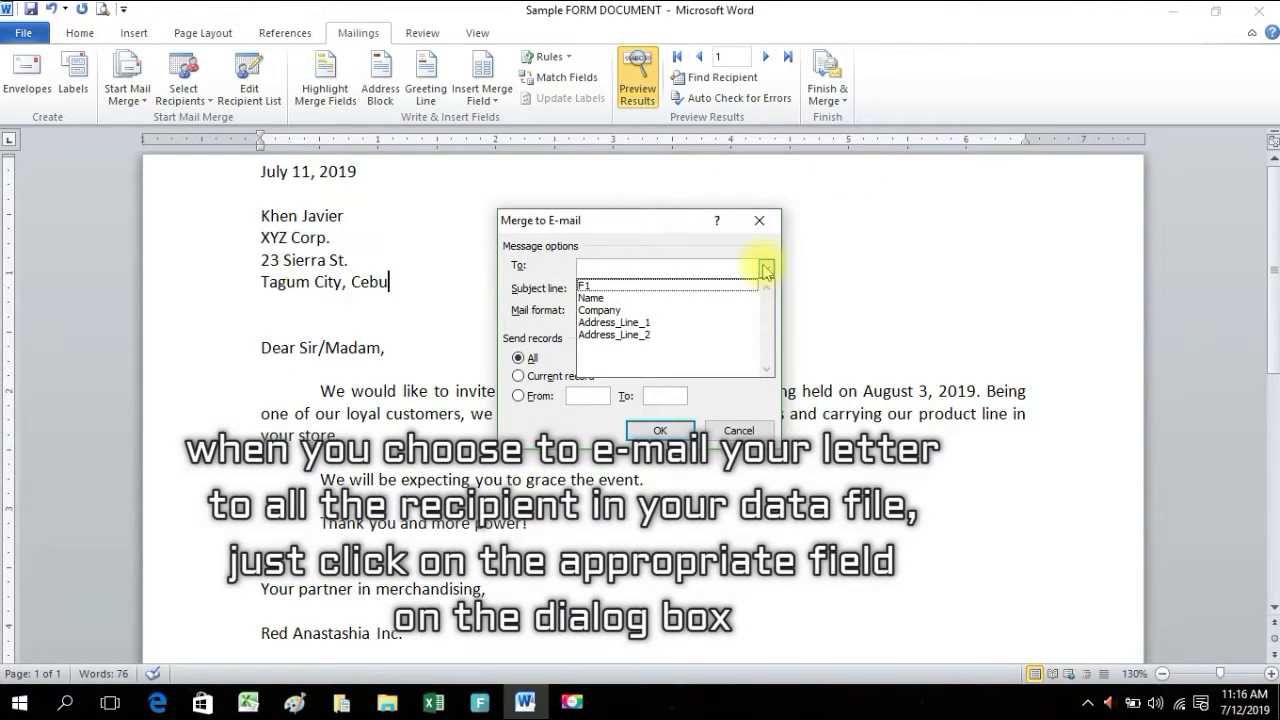
click(766, 270)
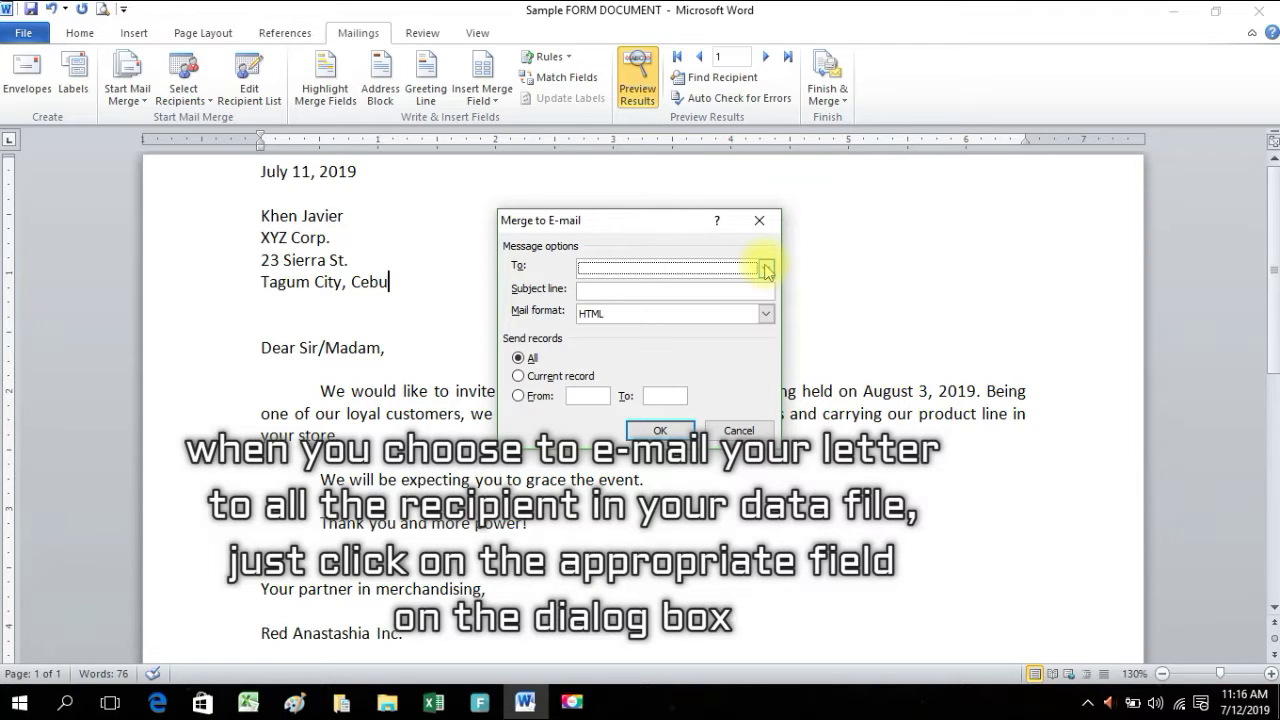
click(765, 314)
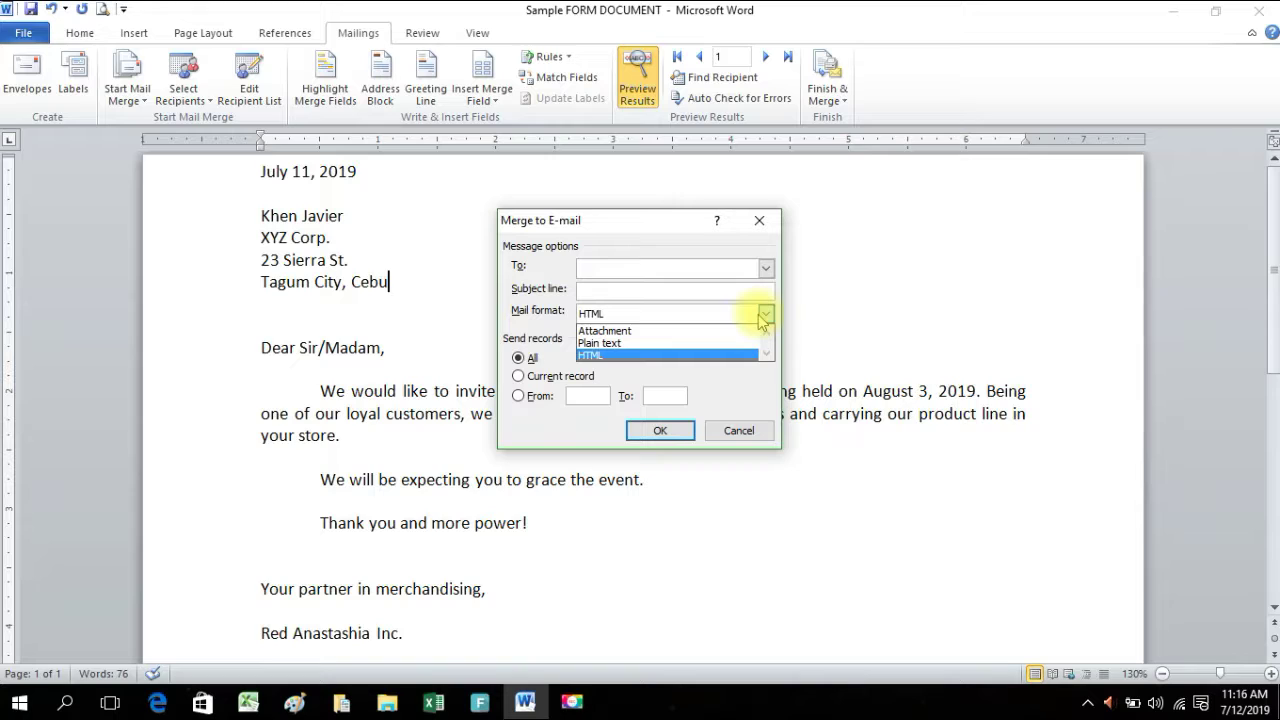
click(601, 331)
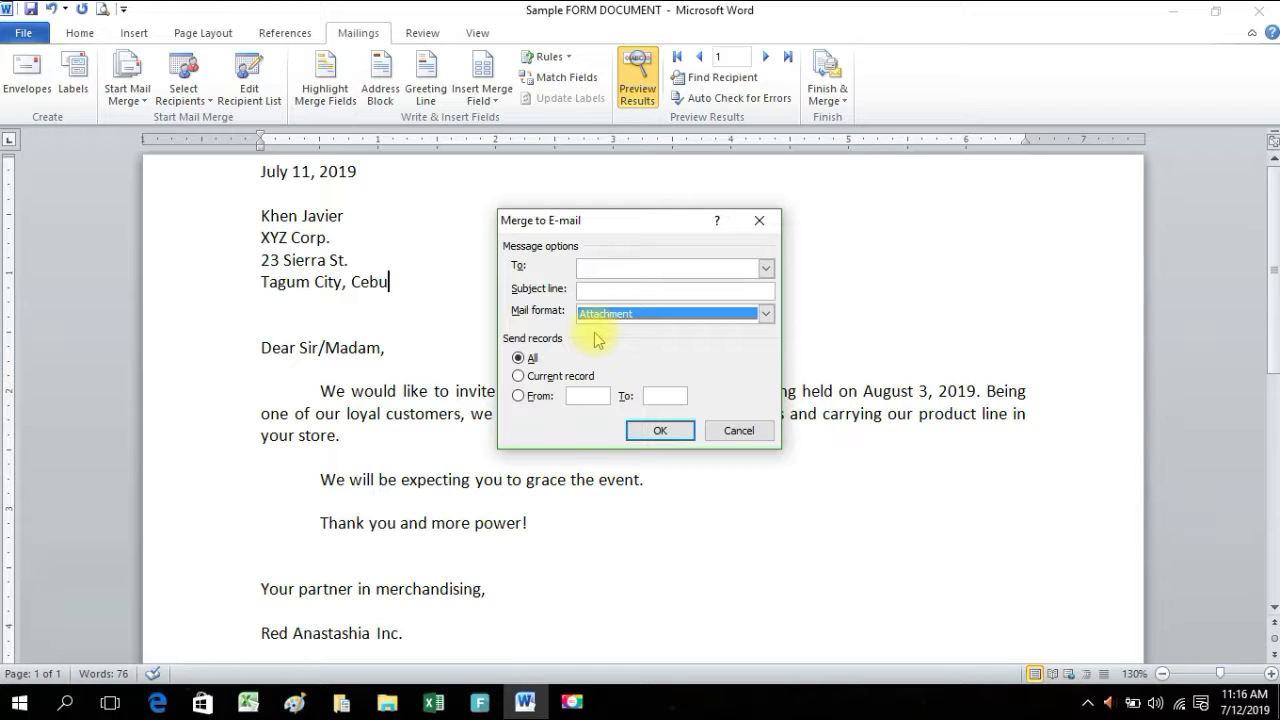
click(766, 268)
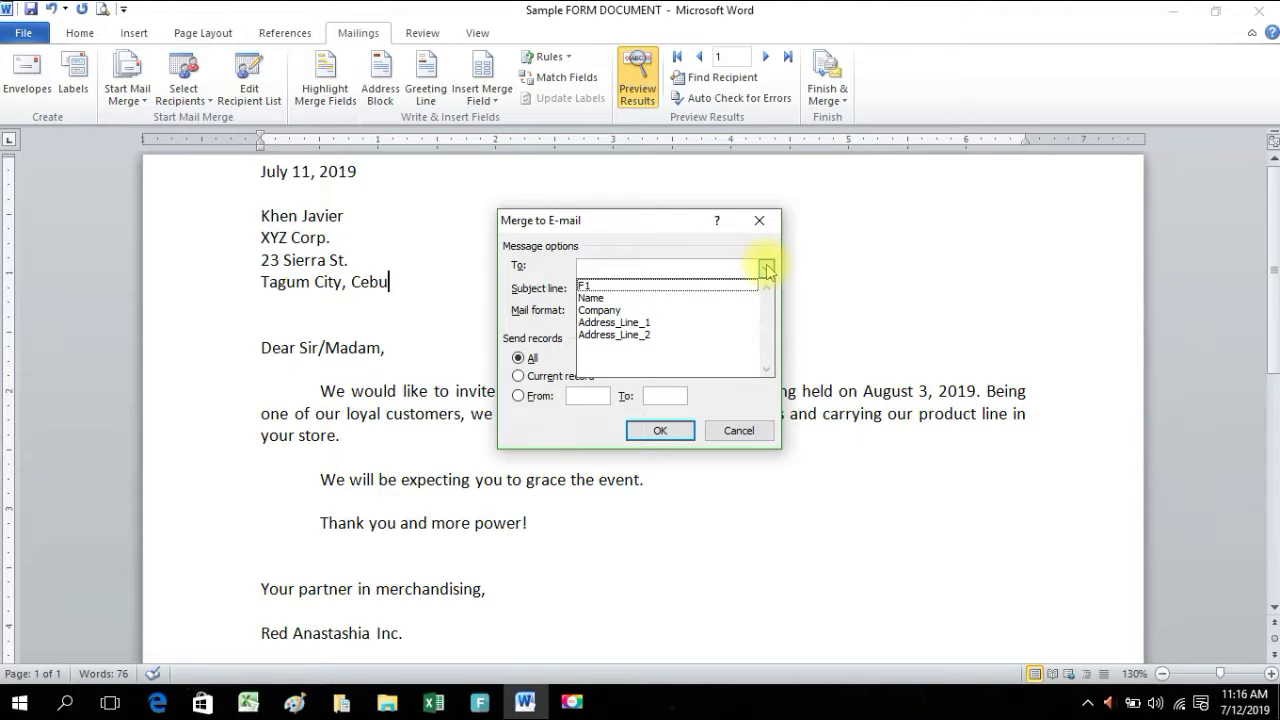
click(598, 298)
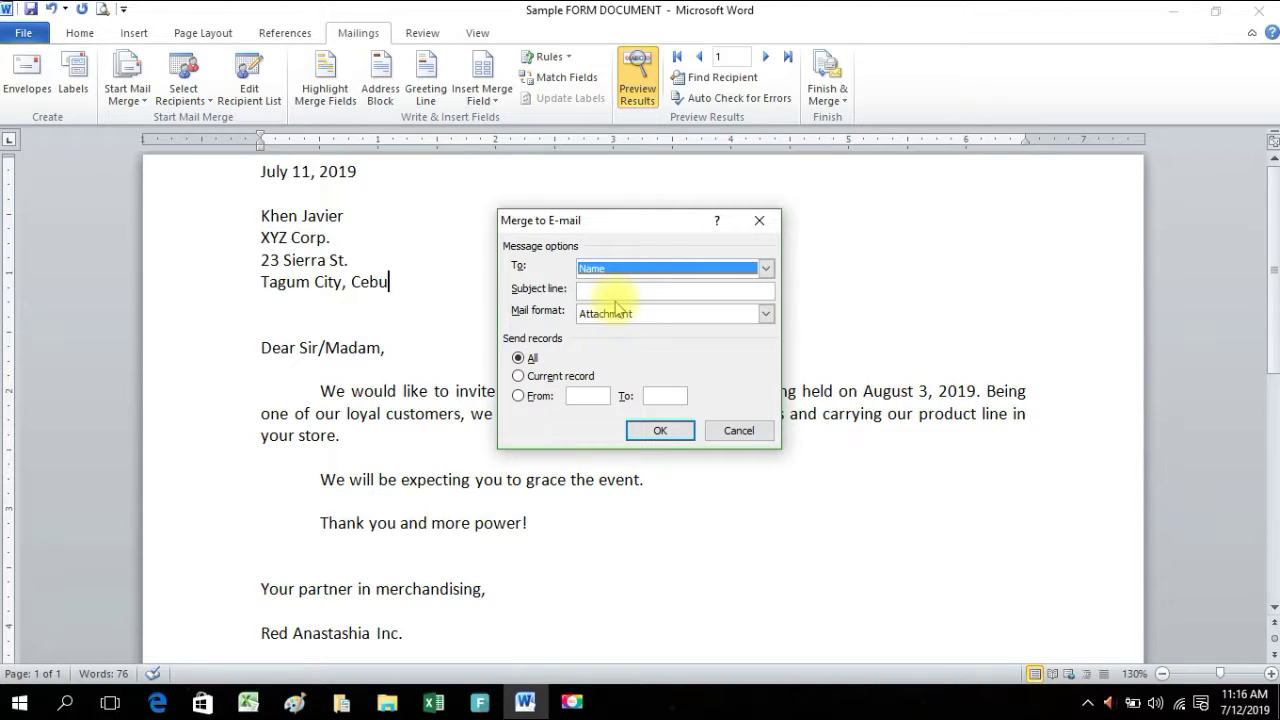
Restrict the e-mail merge to a record range starting from record 1.
click(518, 395)
click(589, 397)
text(1)
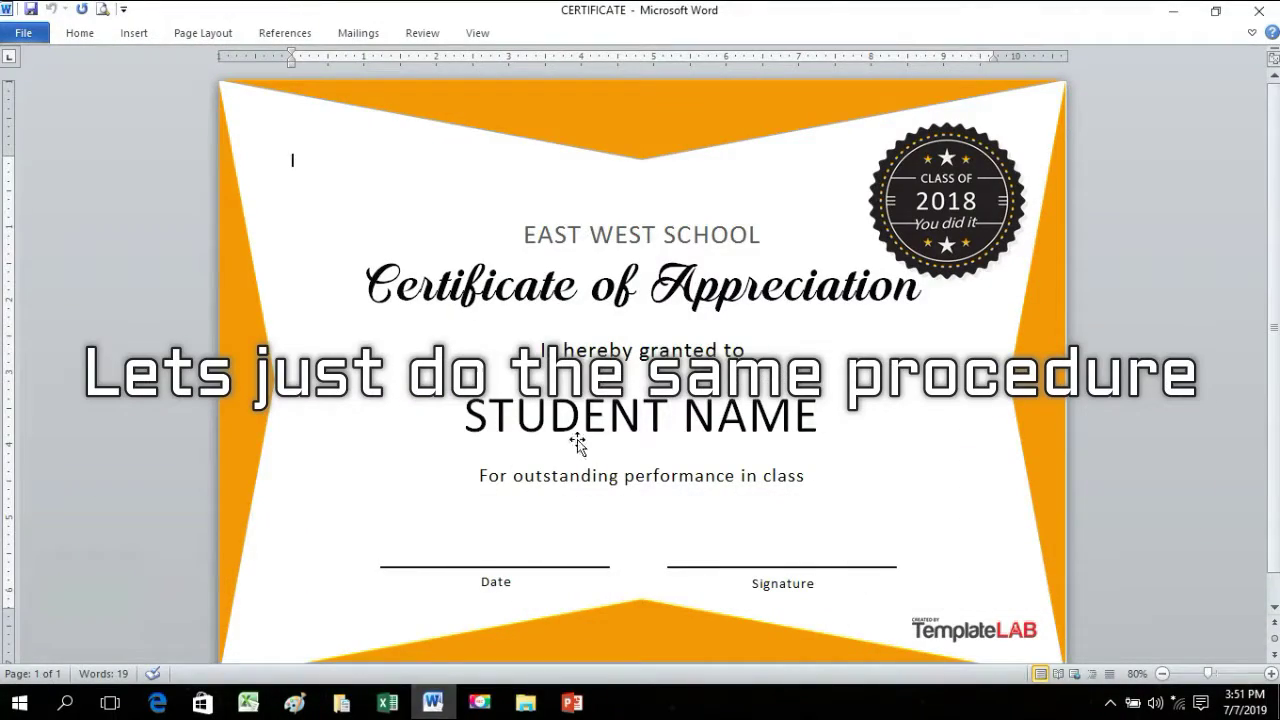
Select the STUDENT NAME placeholder text in the CERTIFICATE document and bring up the mail merge commands.
click(578, 440)
click(603, 245)
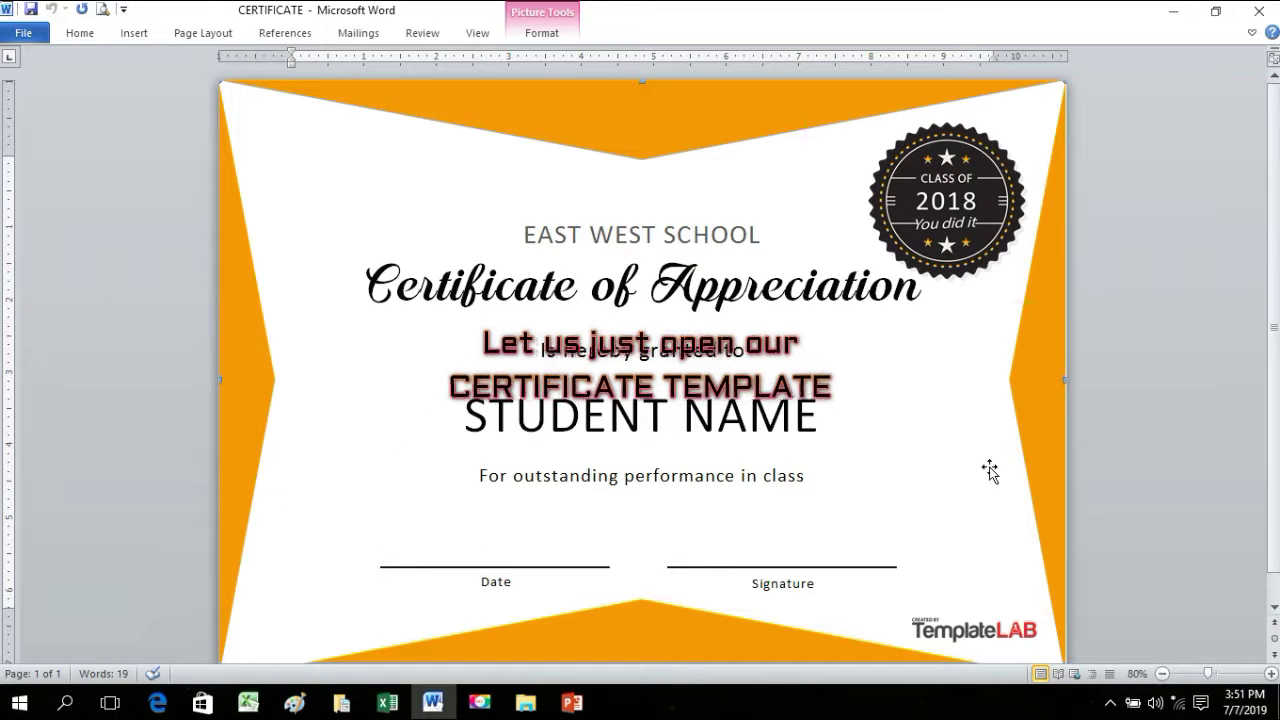
click(800, 415)
drag(817, 417, 440, 415)
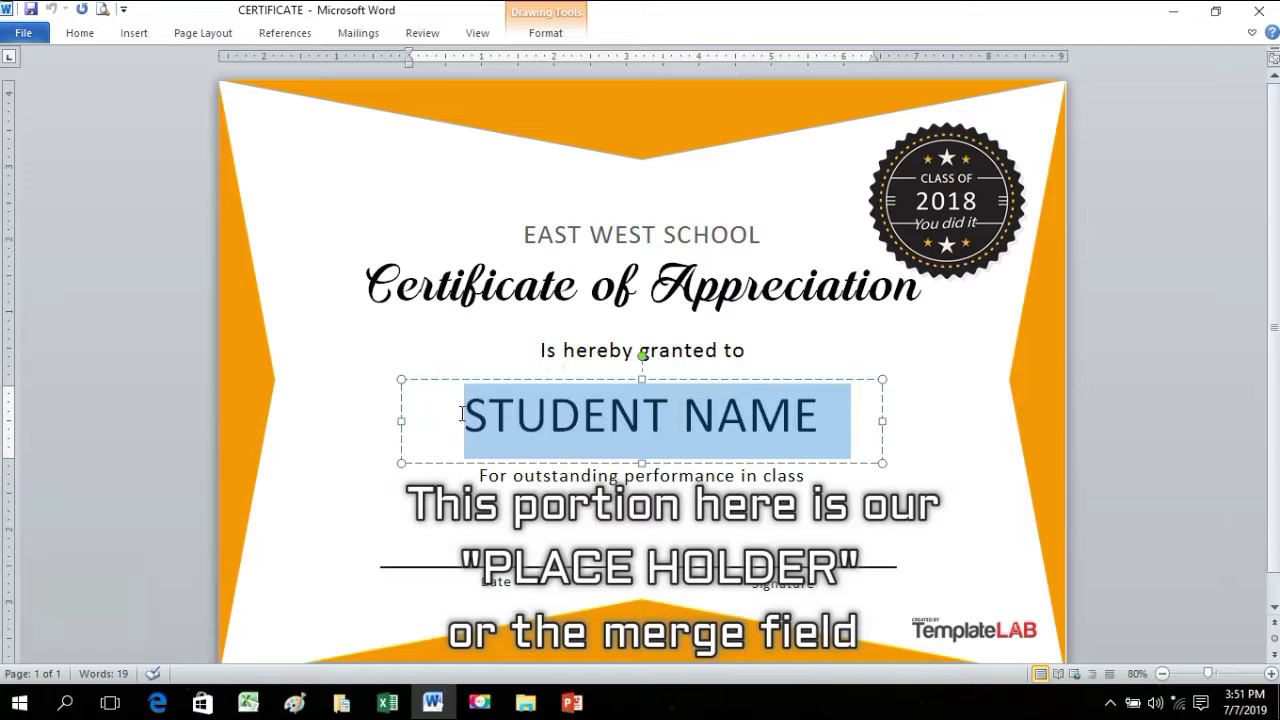
click(360, 33)
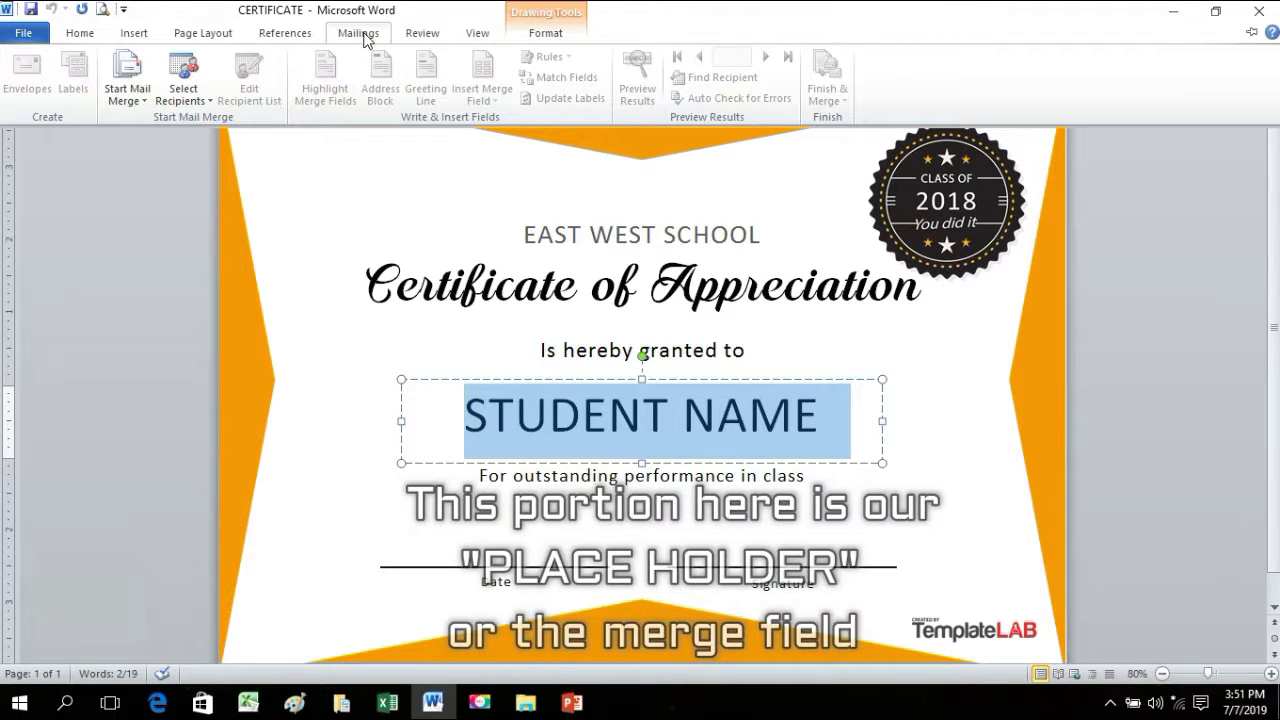